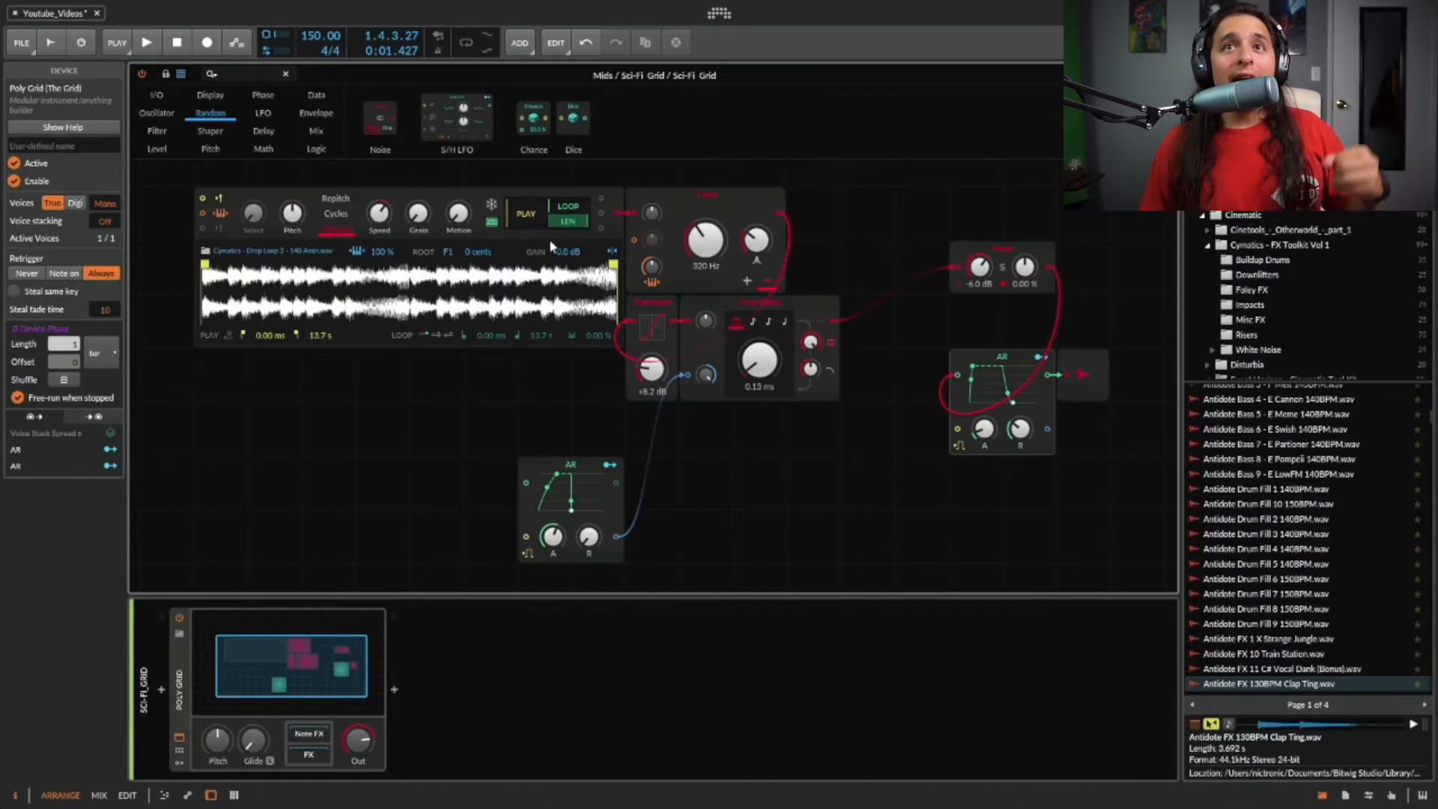
- Identify the Comb filter's cutoff parameter and the options available for it
right_click(706, 242)
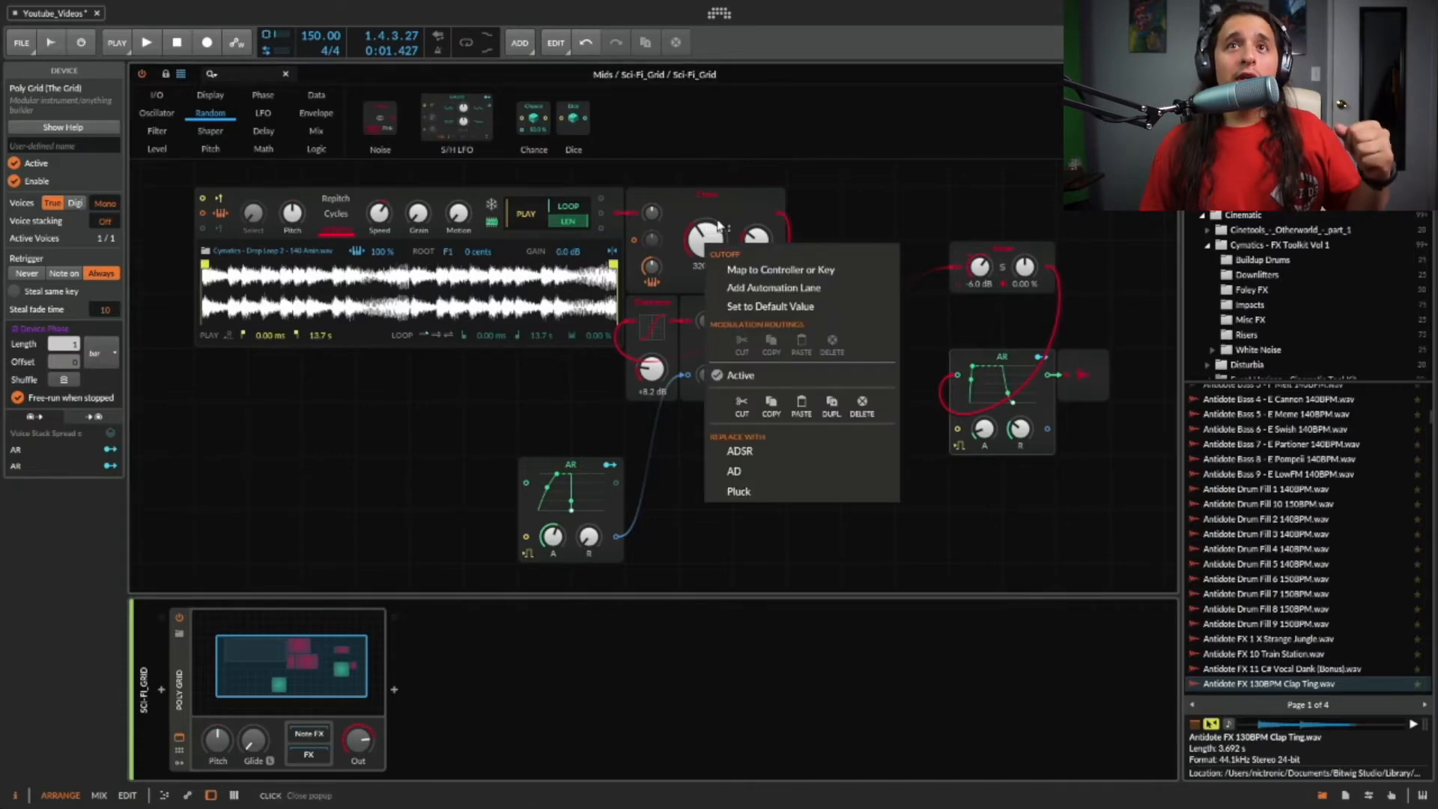
left_click(747, 213)
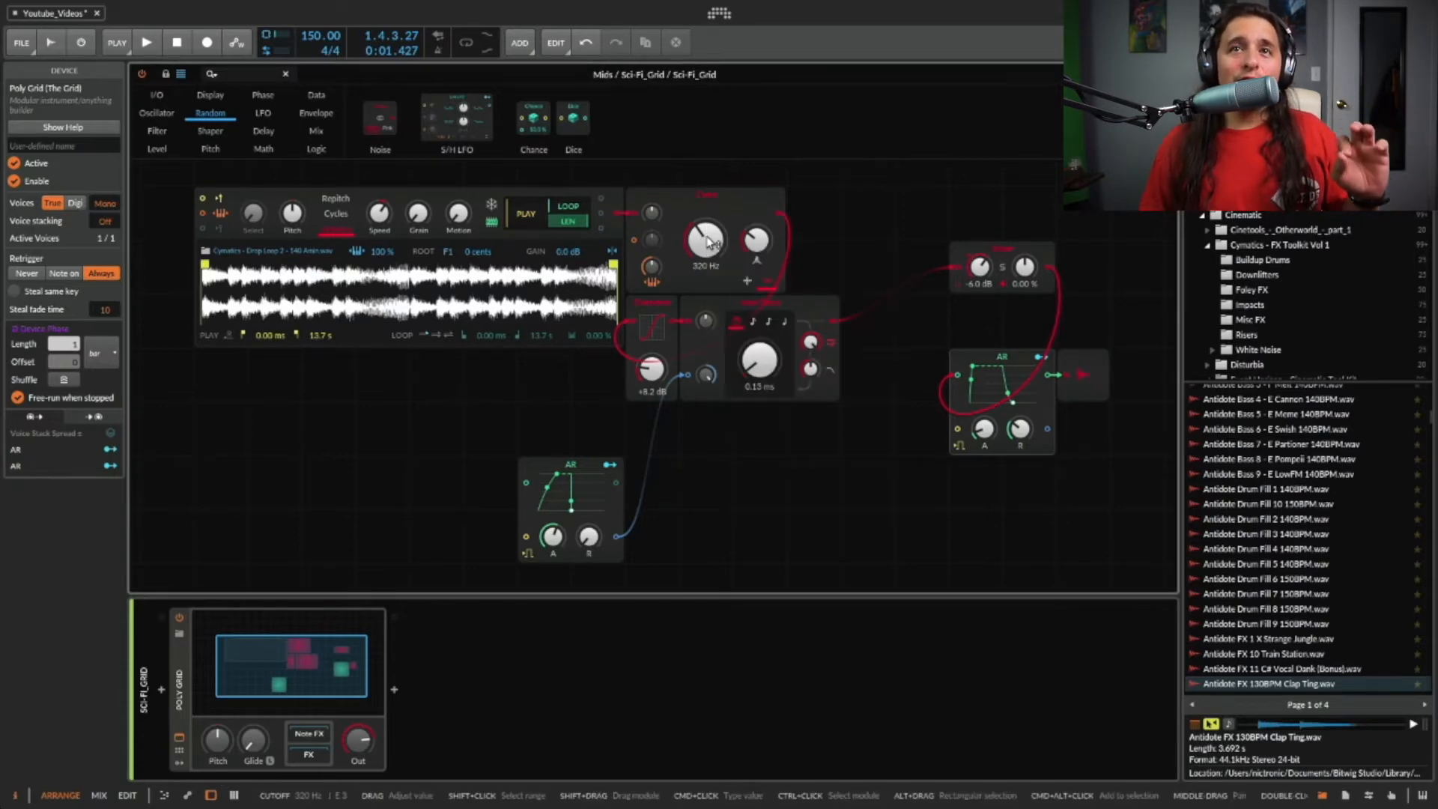
right_click(710, 241)
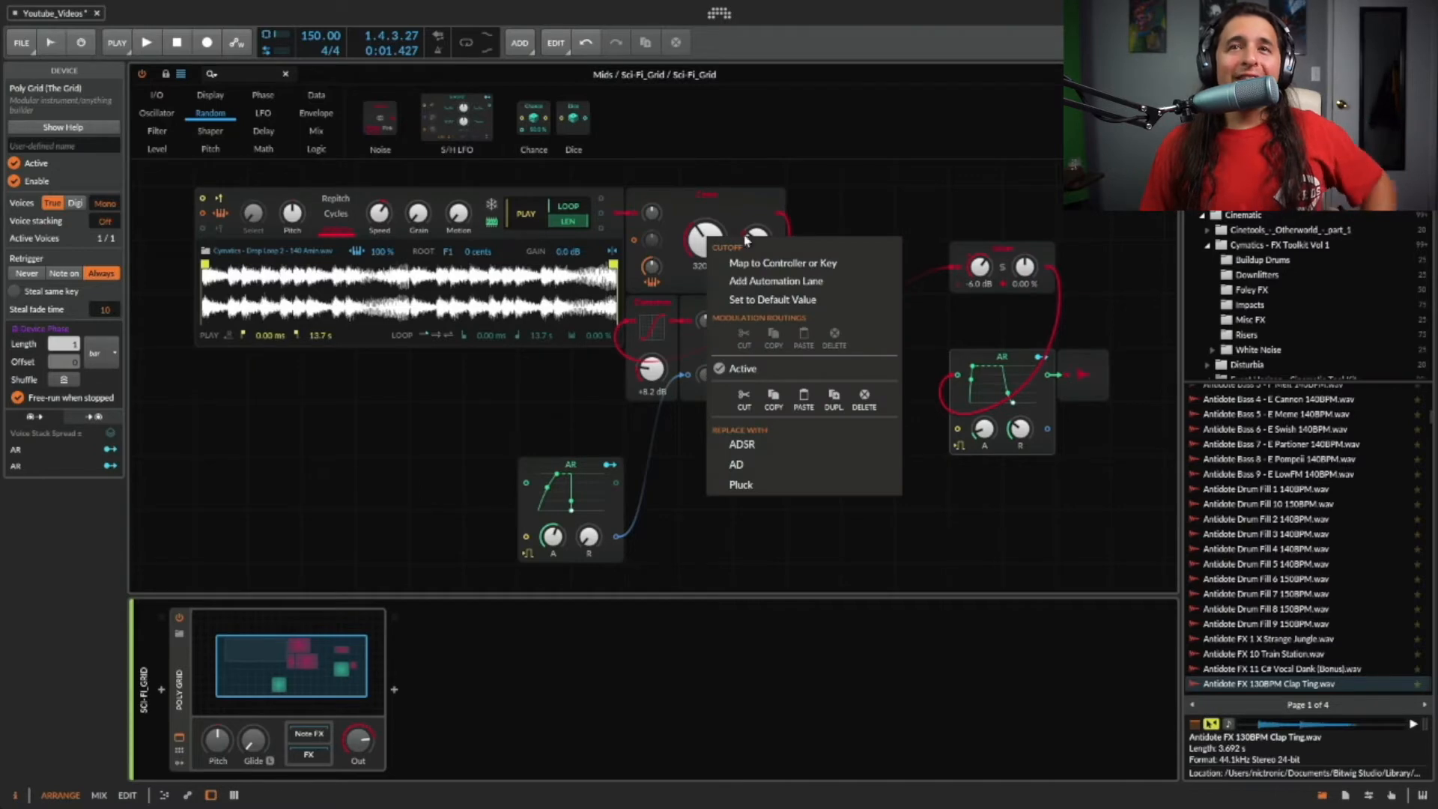
left_click(746, 238)
right_click(714, 241)
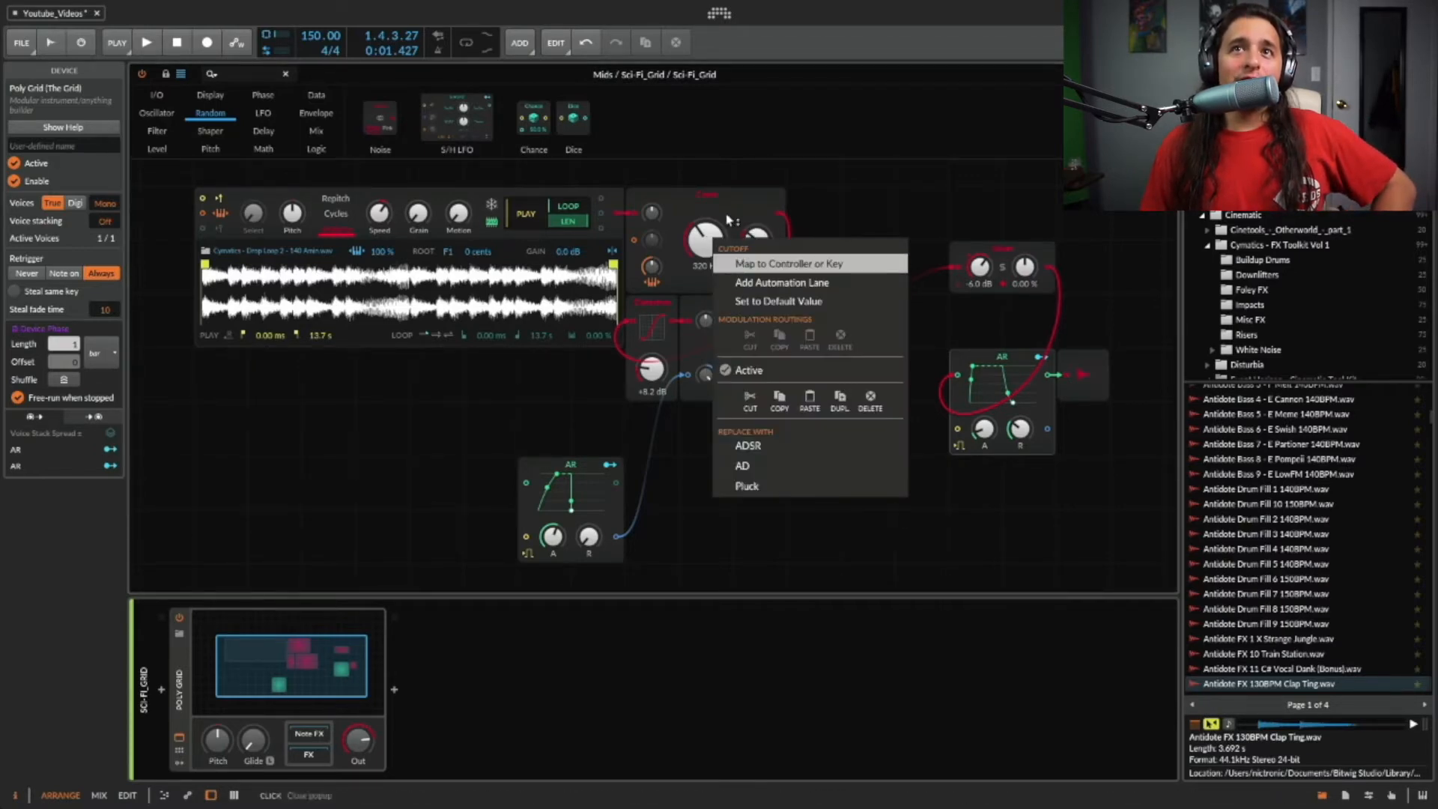
left_click(730, 221)
right_click(711, 242)
left_click(754, 244)
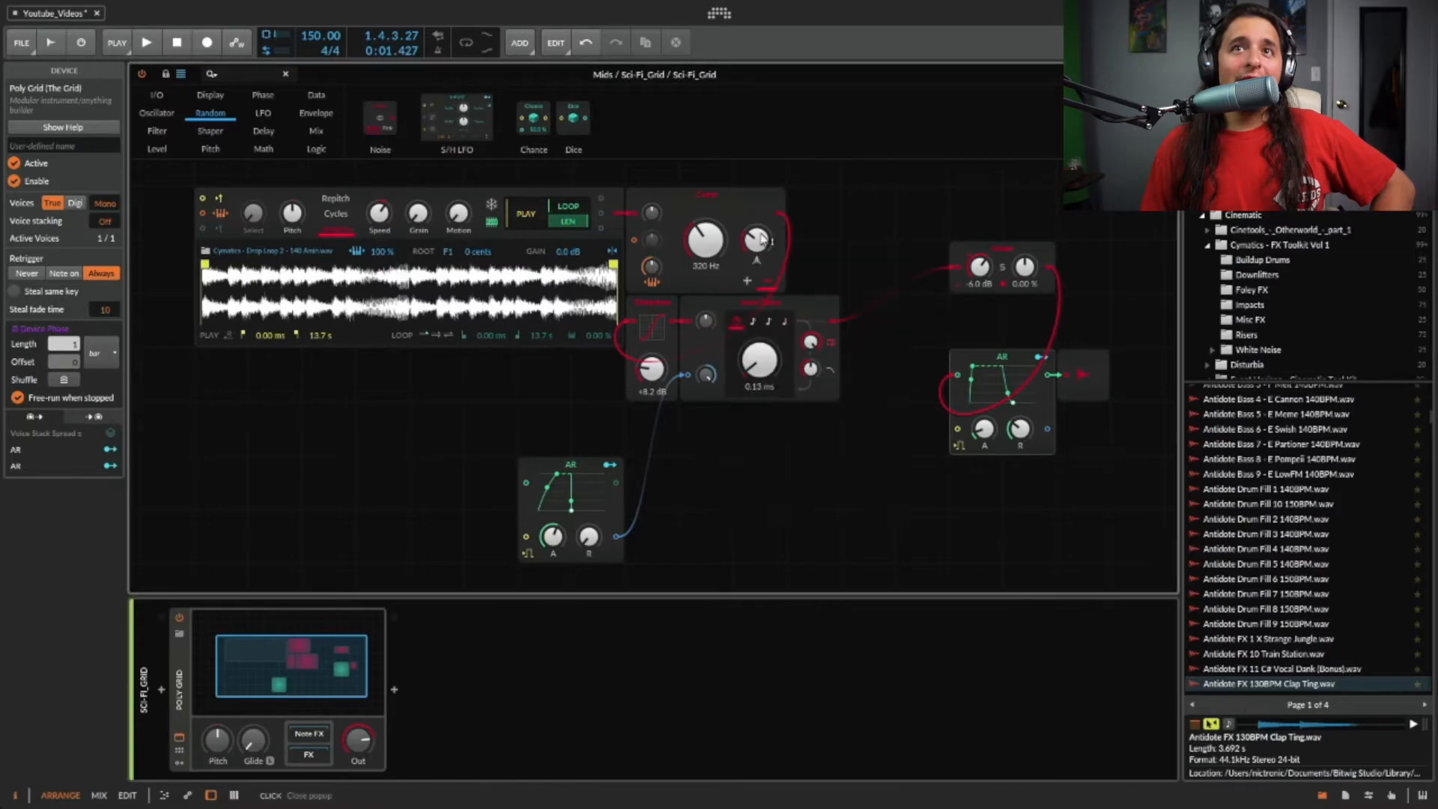
- Identify the Comb filter's resonance and feedback polarity parameters and the options available for them
right_click(756, 249)
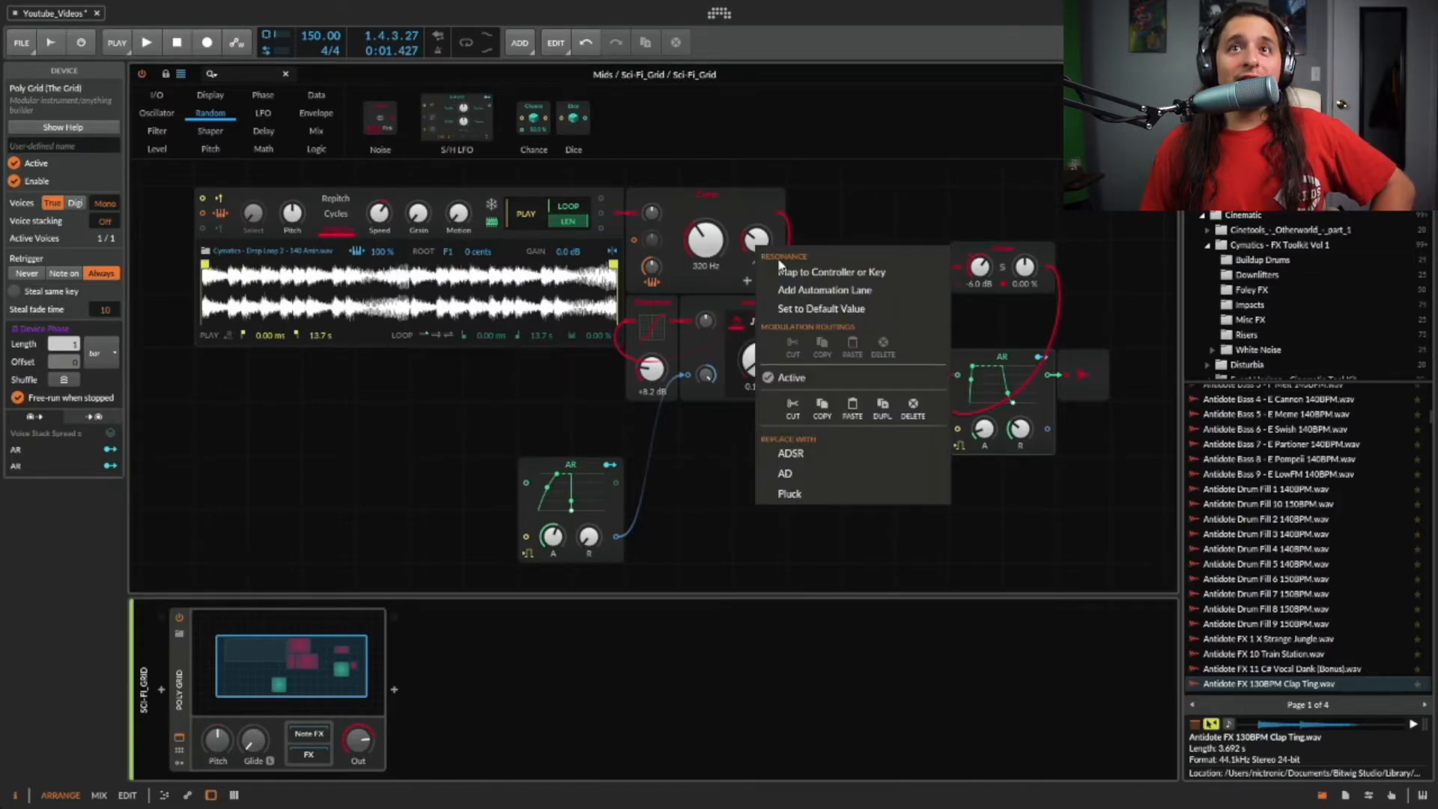
left_click(779, 263)
right_click(762, 284)
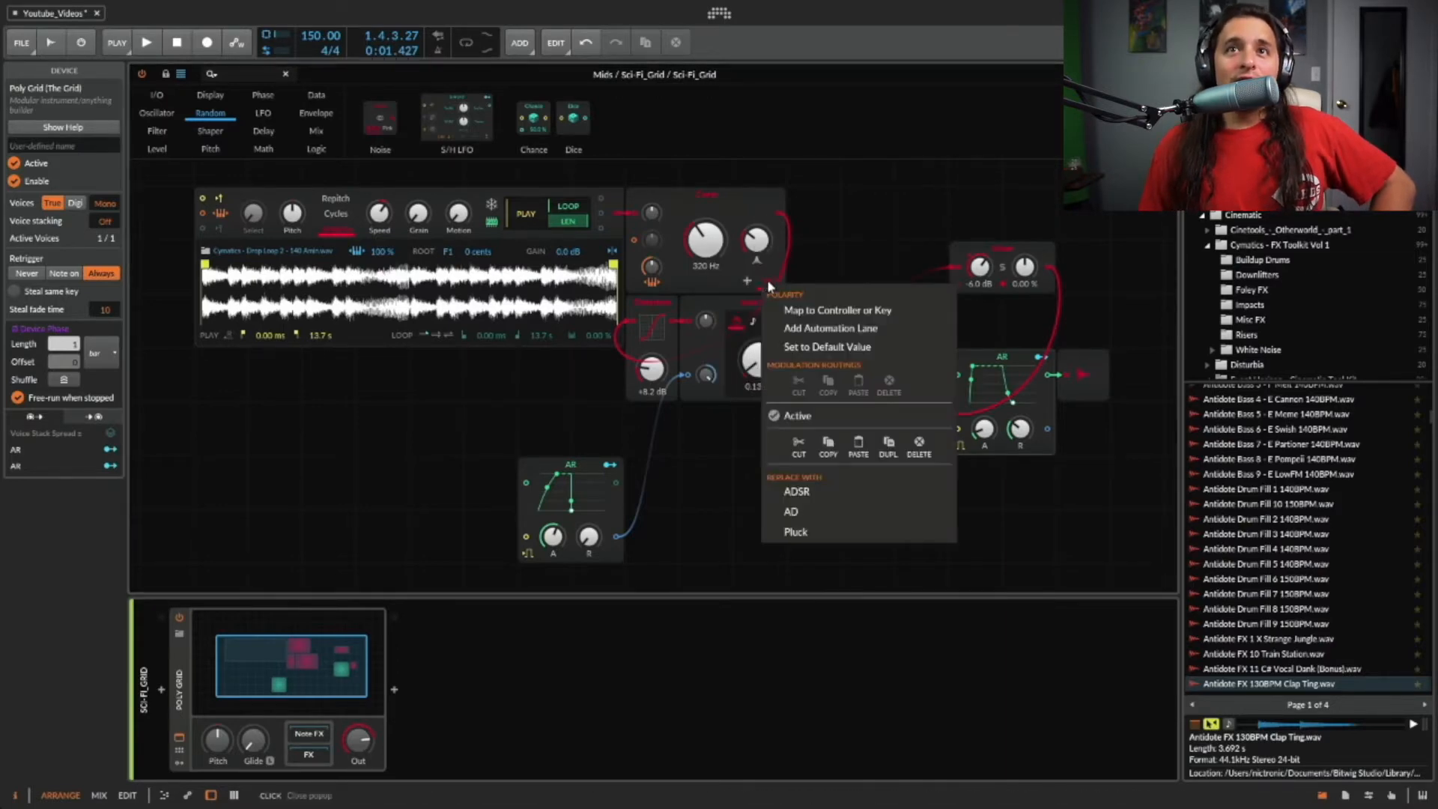
left_click(766, 280)
right_click(741, 282)
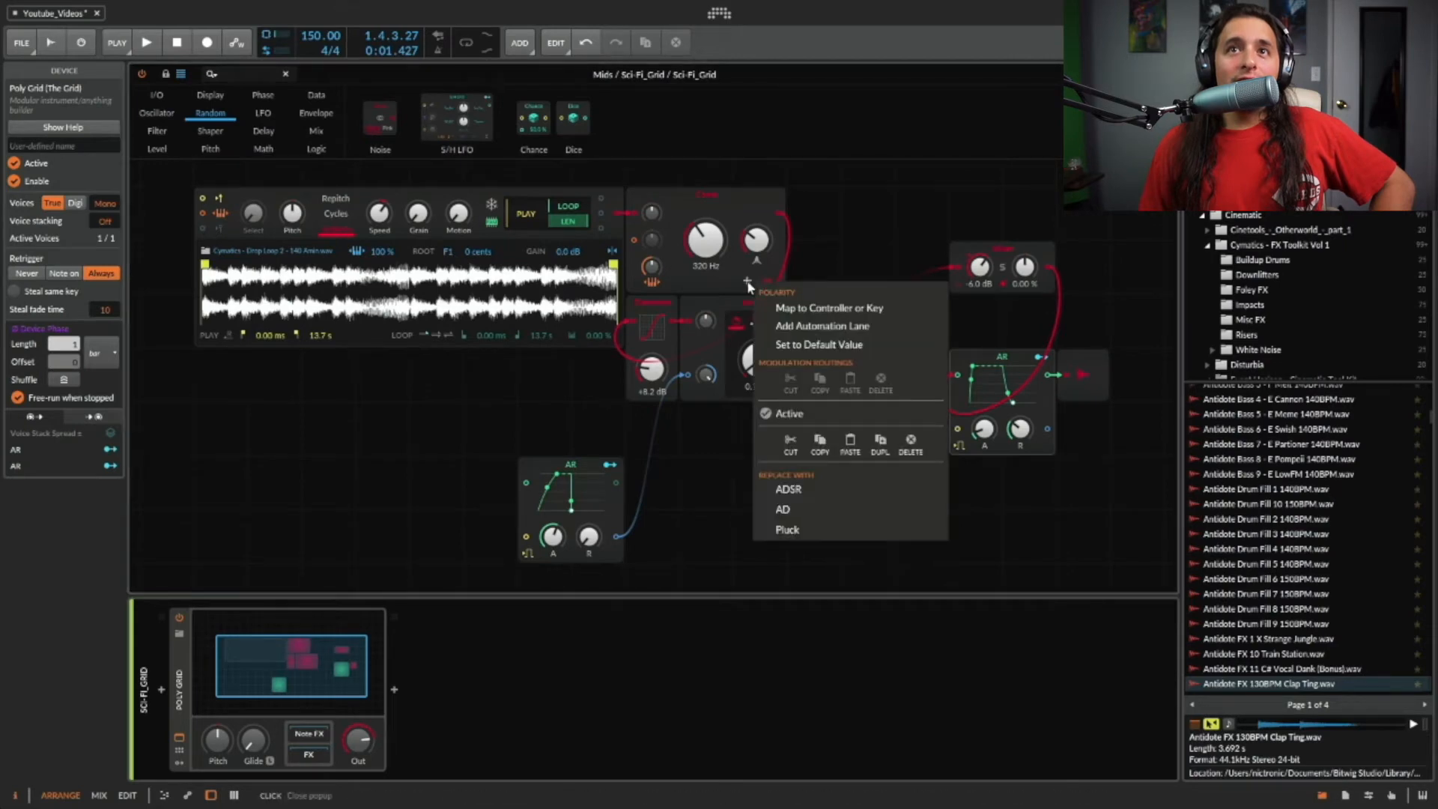
left_click(757, 279)
right_click(747, 283)
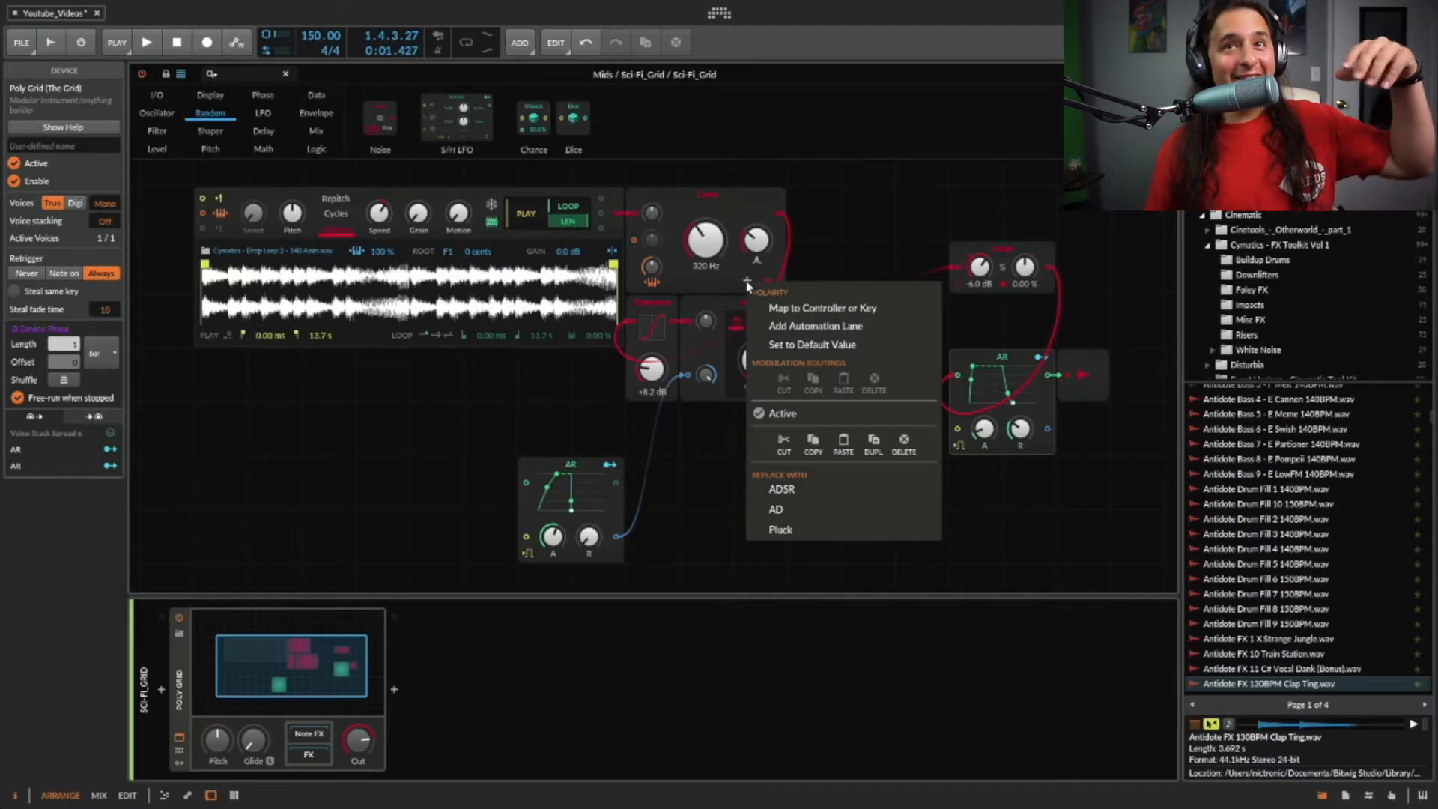
left_click(756, 267)
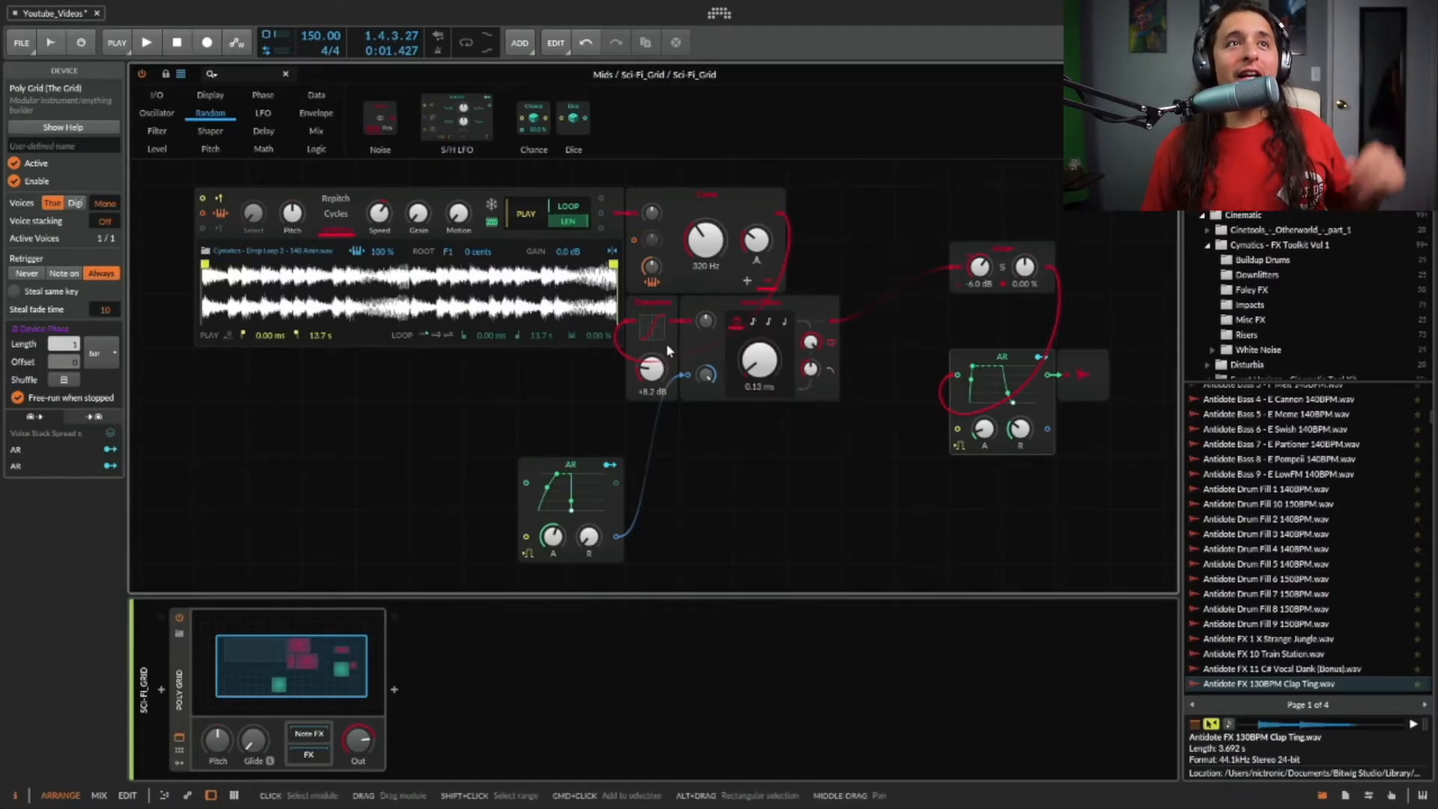
- Read the help page for the Comb filter module and close it
left_click(725, 196)
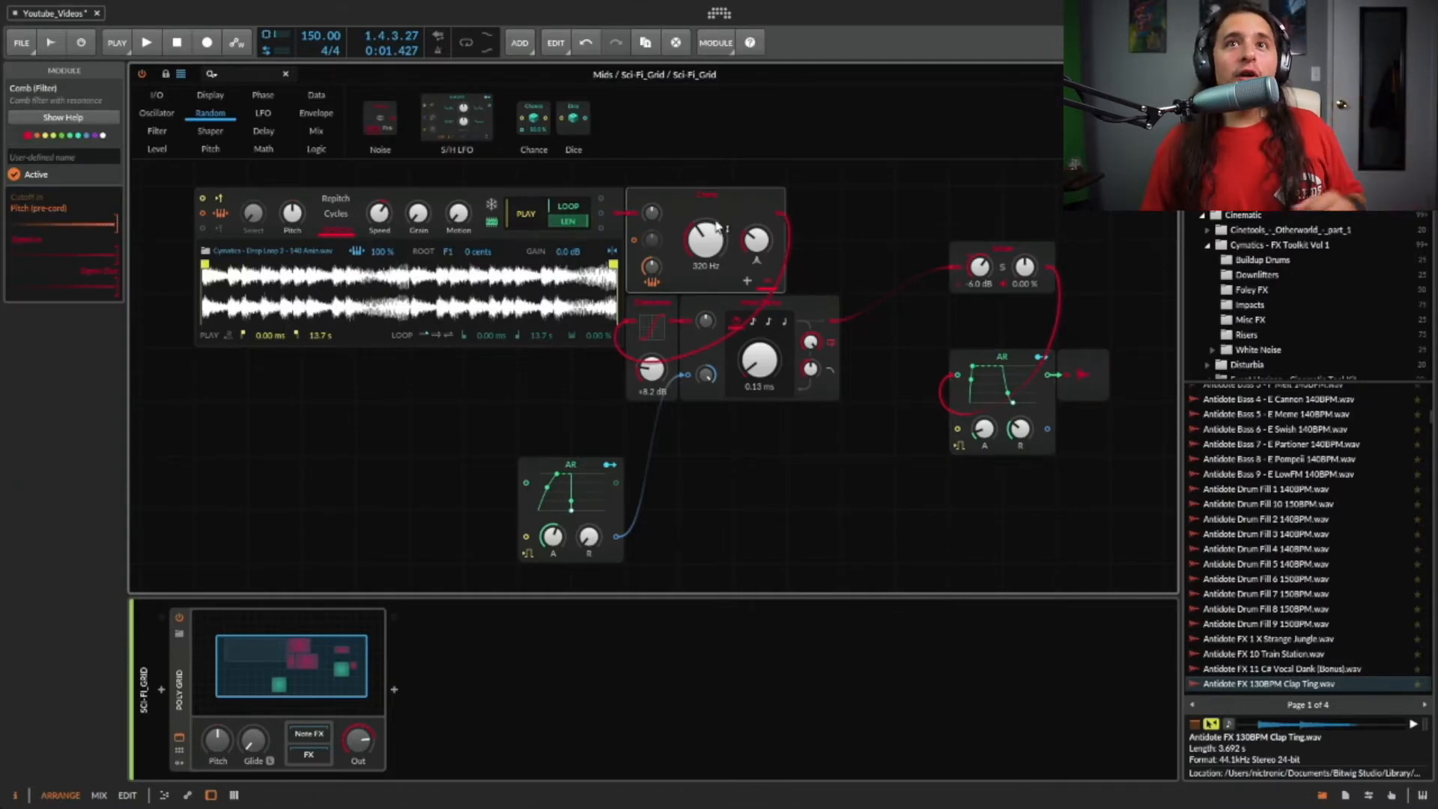
left_click(63, 117)
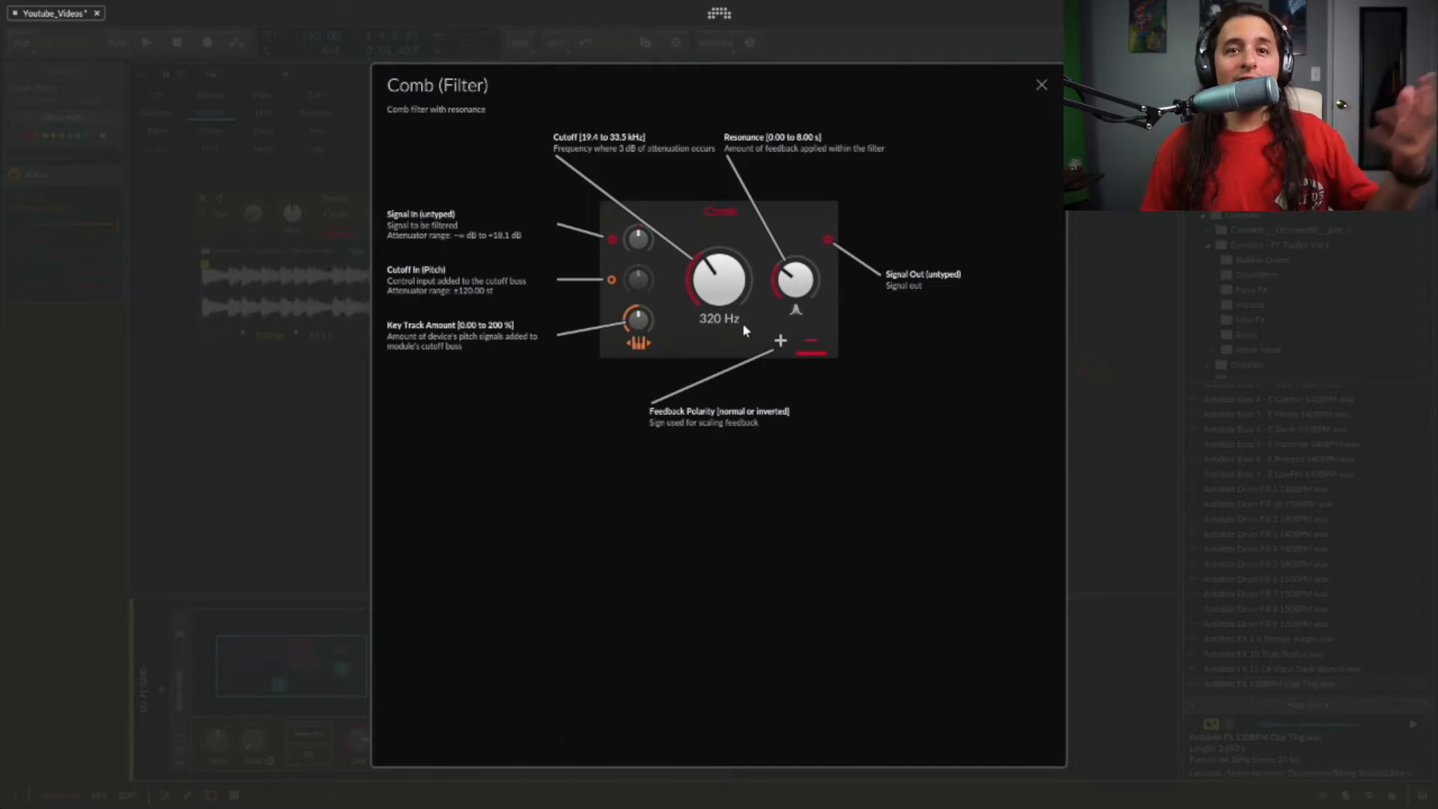
left_click(1040, 86)
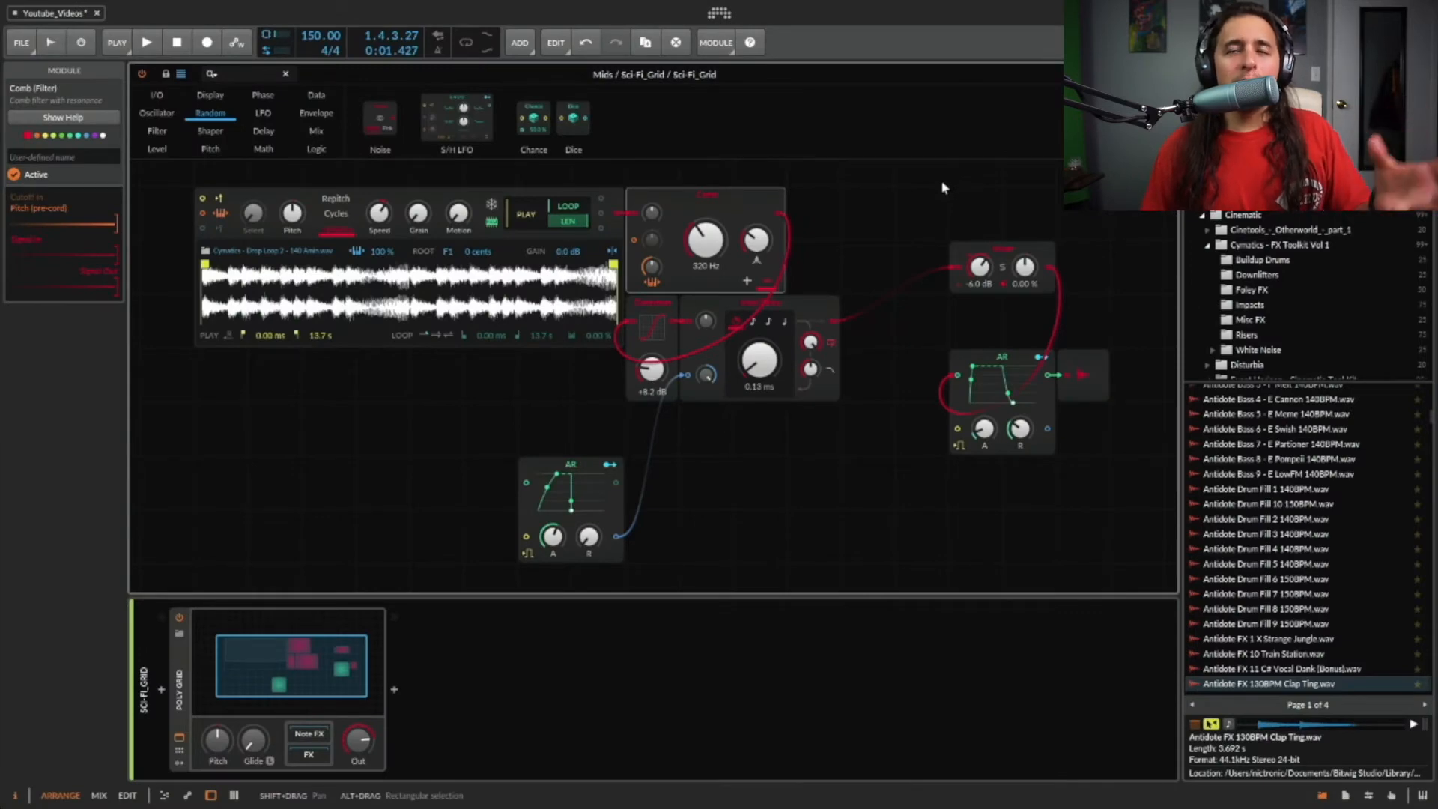
- Try a note-based delay unit on the delay module, then return the unit to milliseconds
right_click(733, 320)
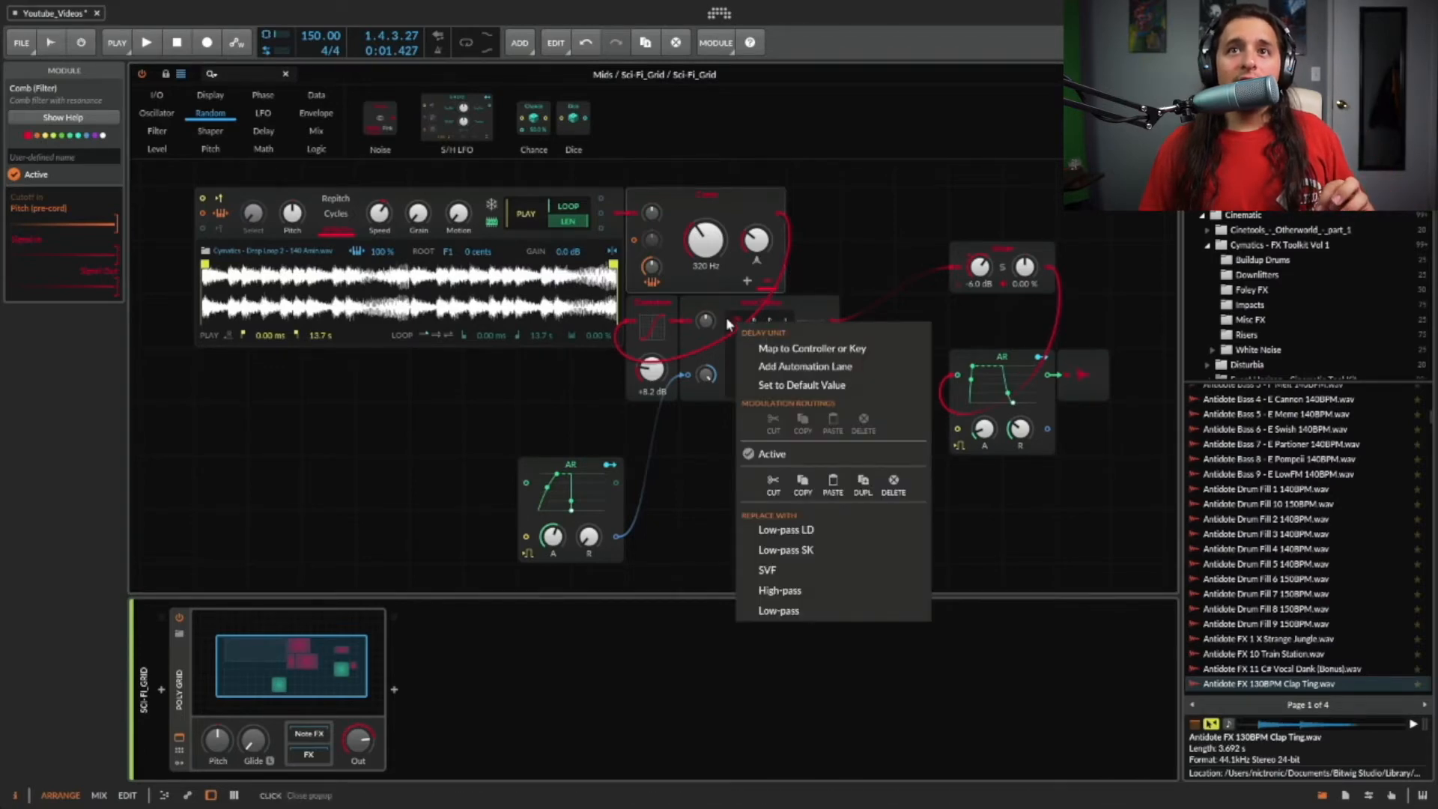
left_click(726, 319)
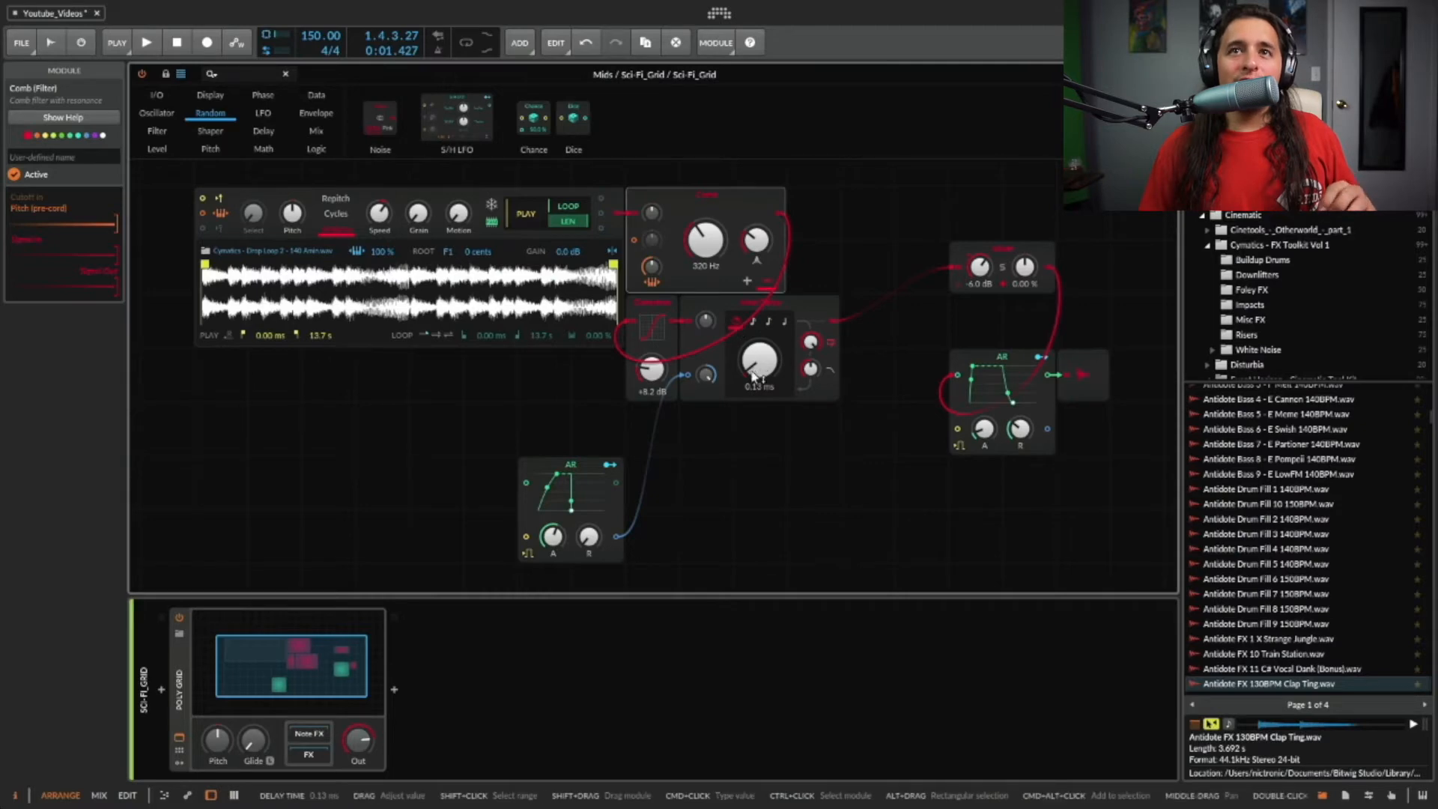
left_click(762, 320)
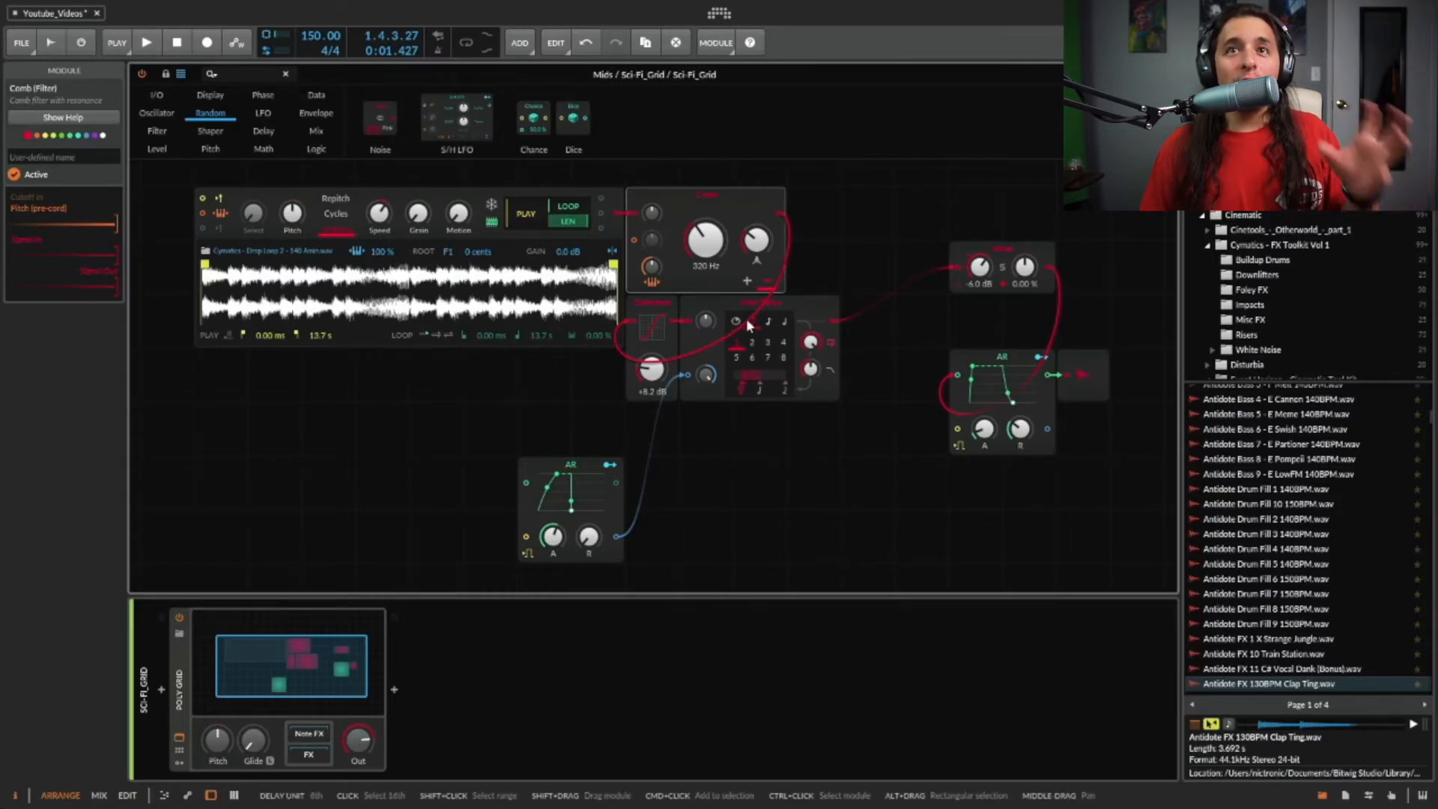
left_click(737, 321)
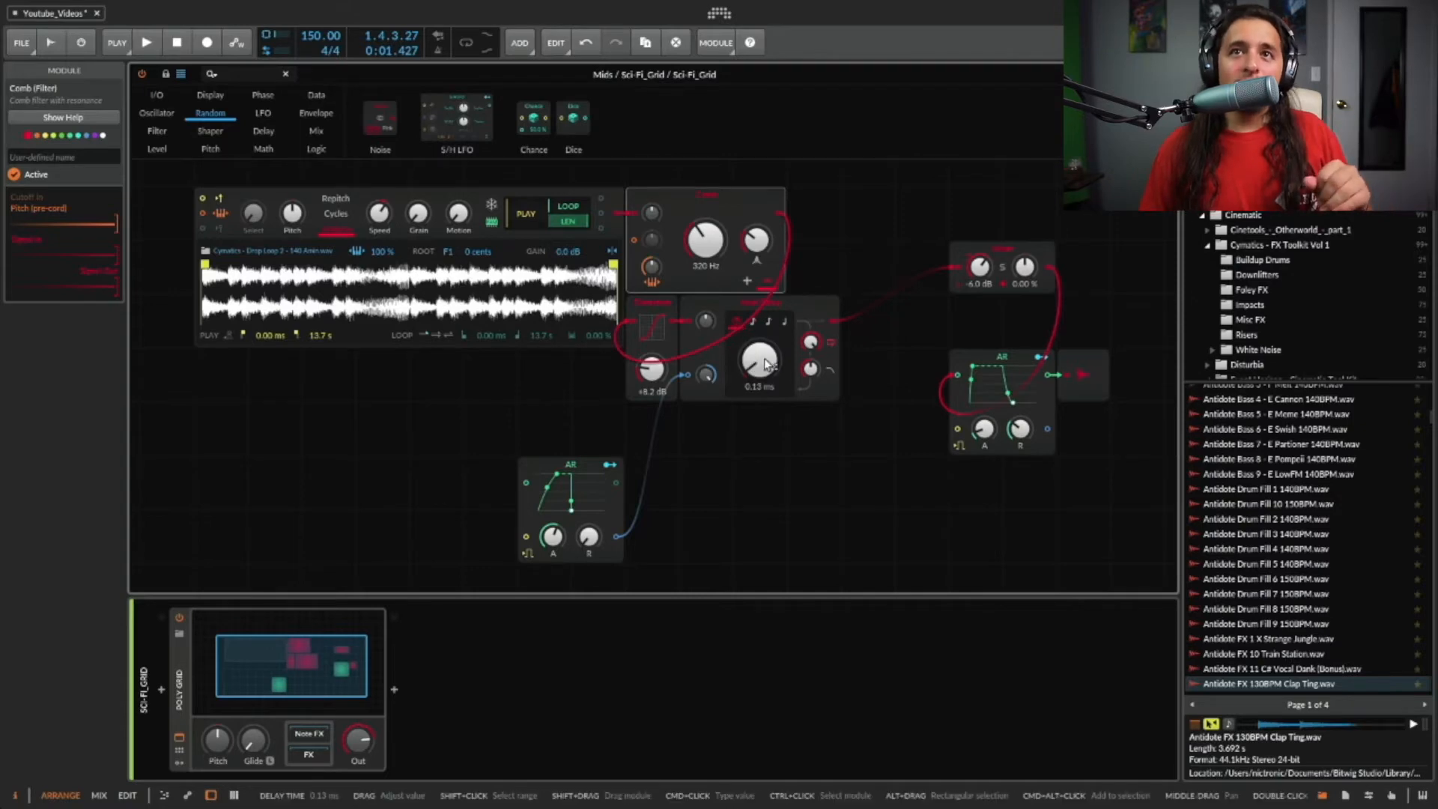
- Identify the delay module's delay time, feedback and low-pass cutoff parameters
right_click(738, 360)
left_click(743, 359)
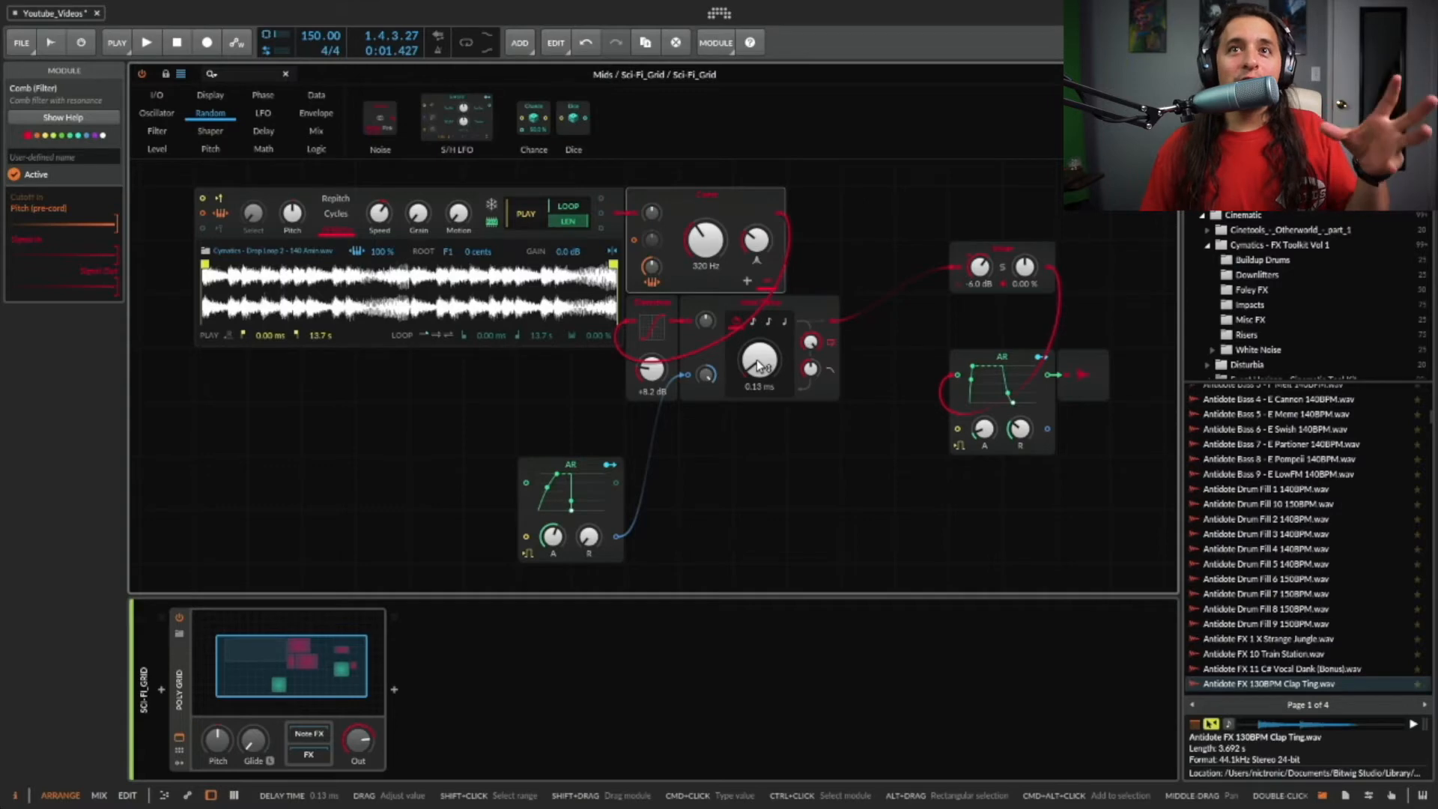
right_click(759, 365)
left_click(807, 358)
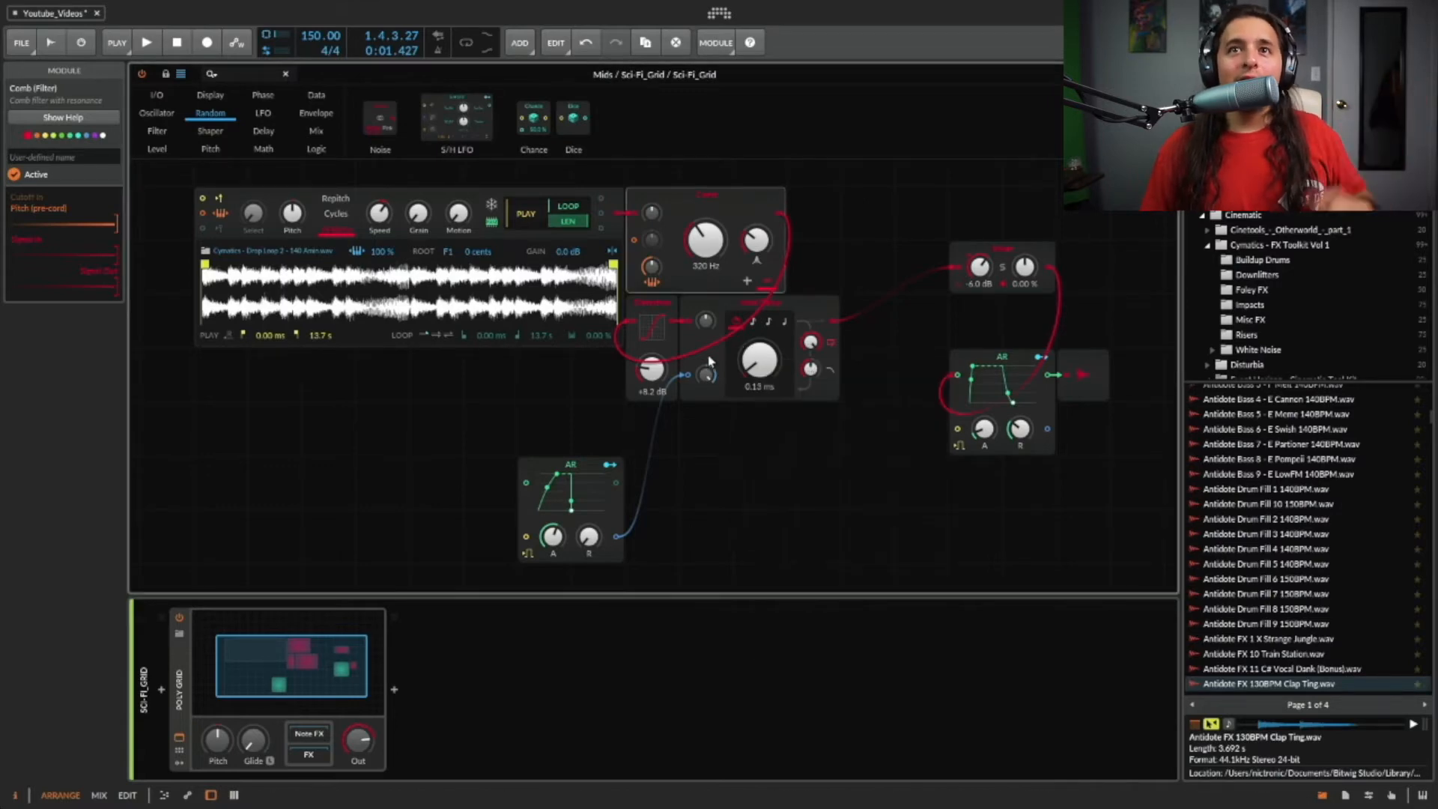
right_click(810, 345)
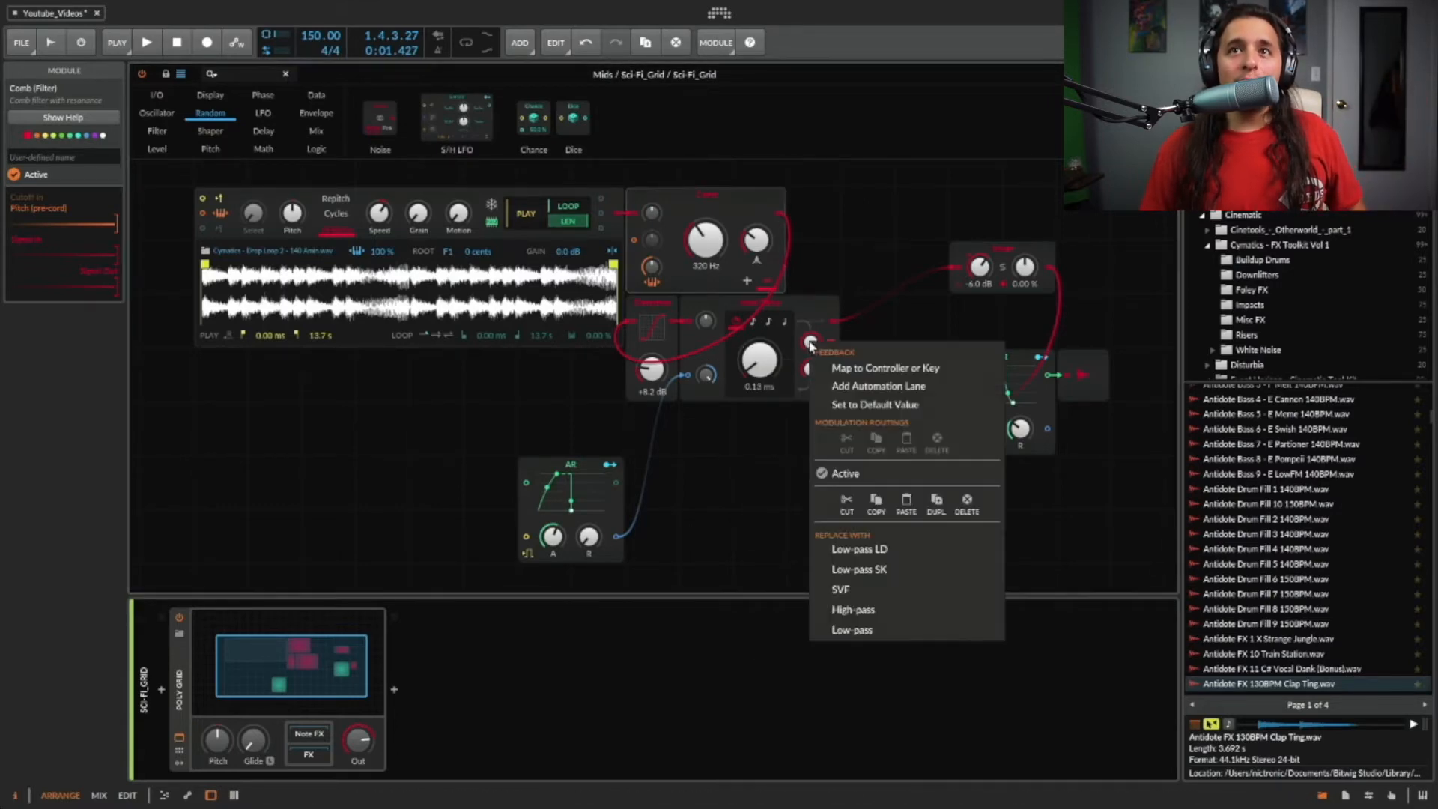
left_click(813, 330)
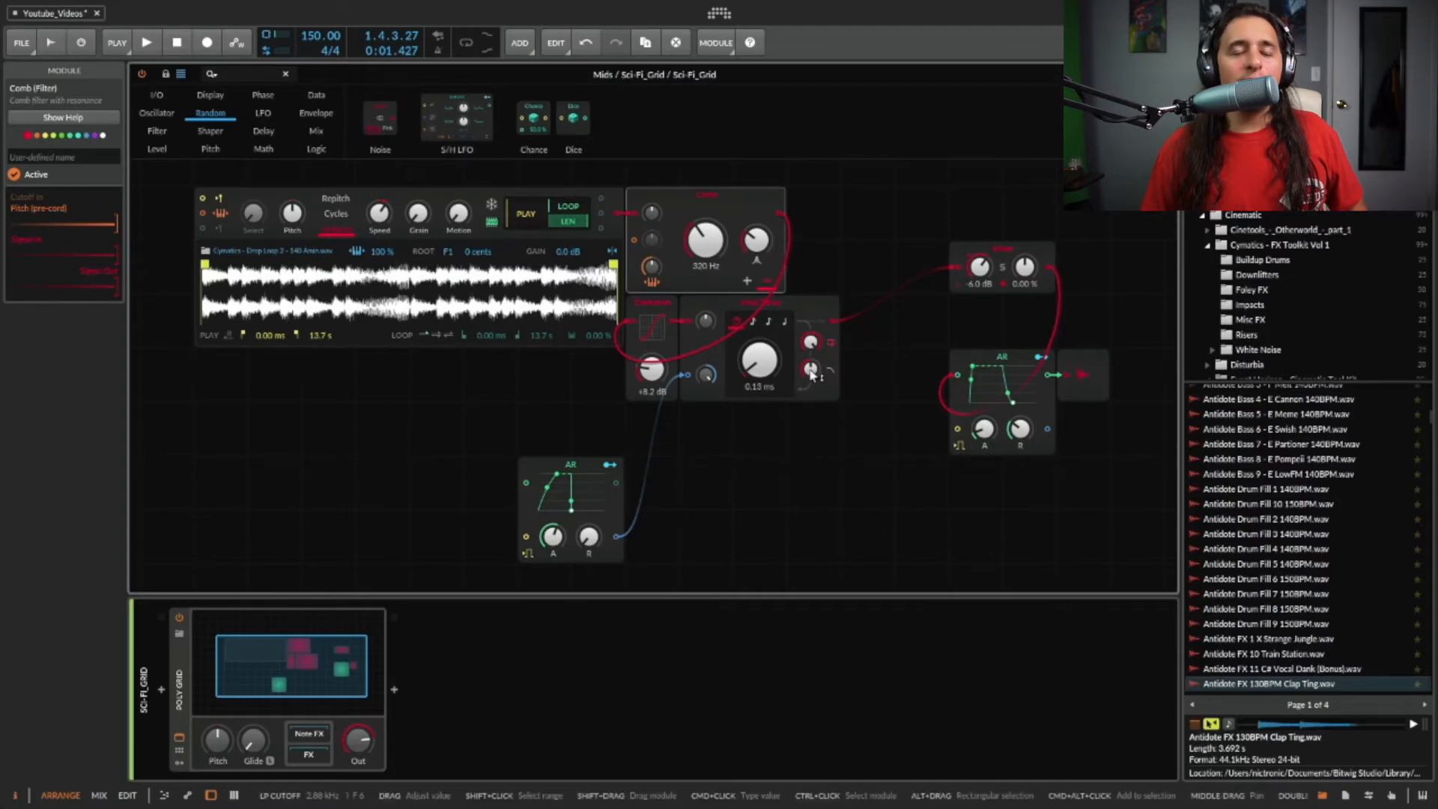
right_click(811, 370)
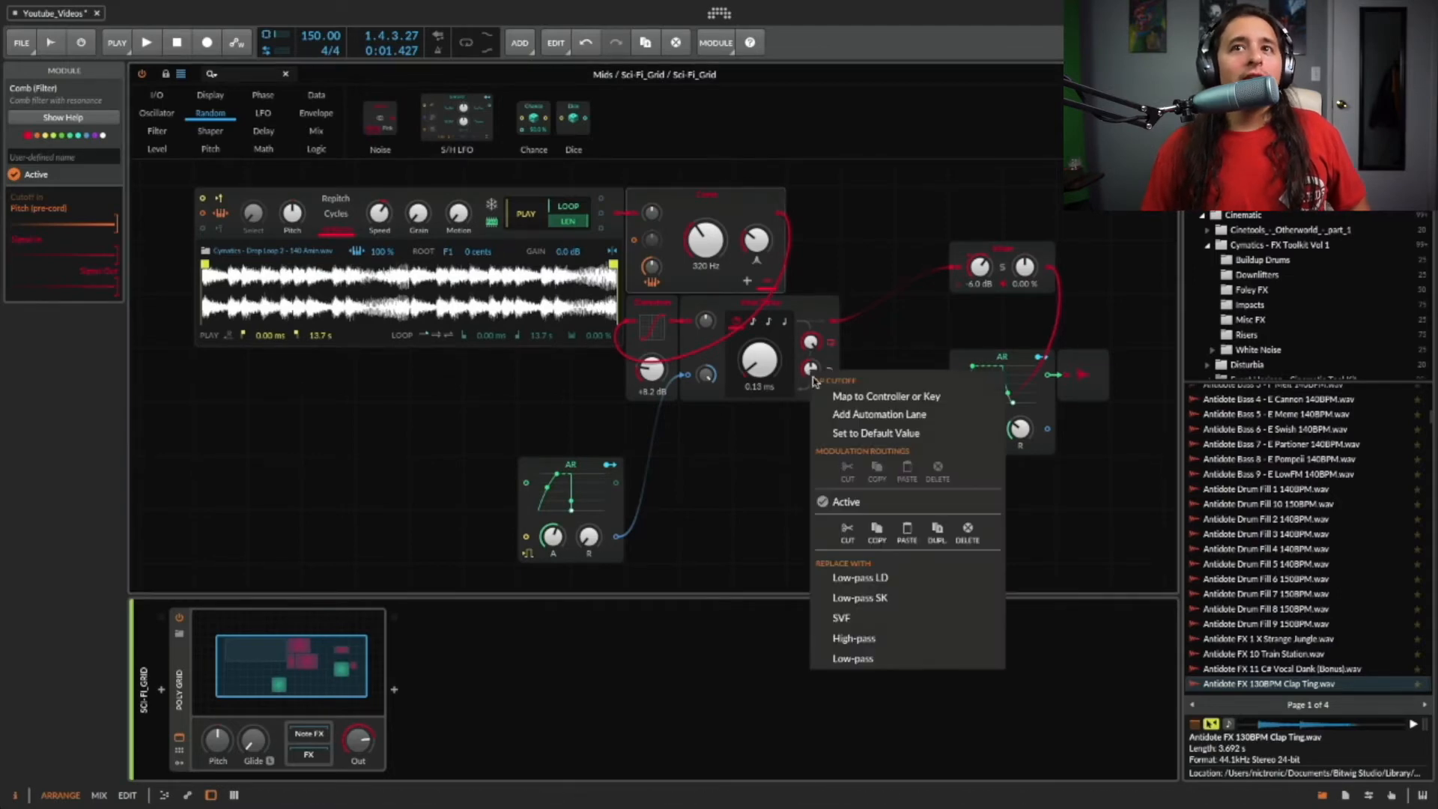
left_click(853, 357)
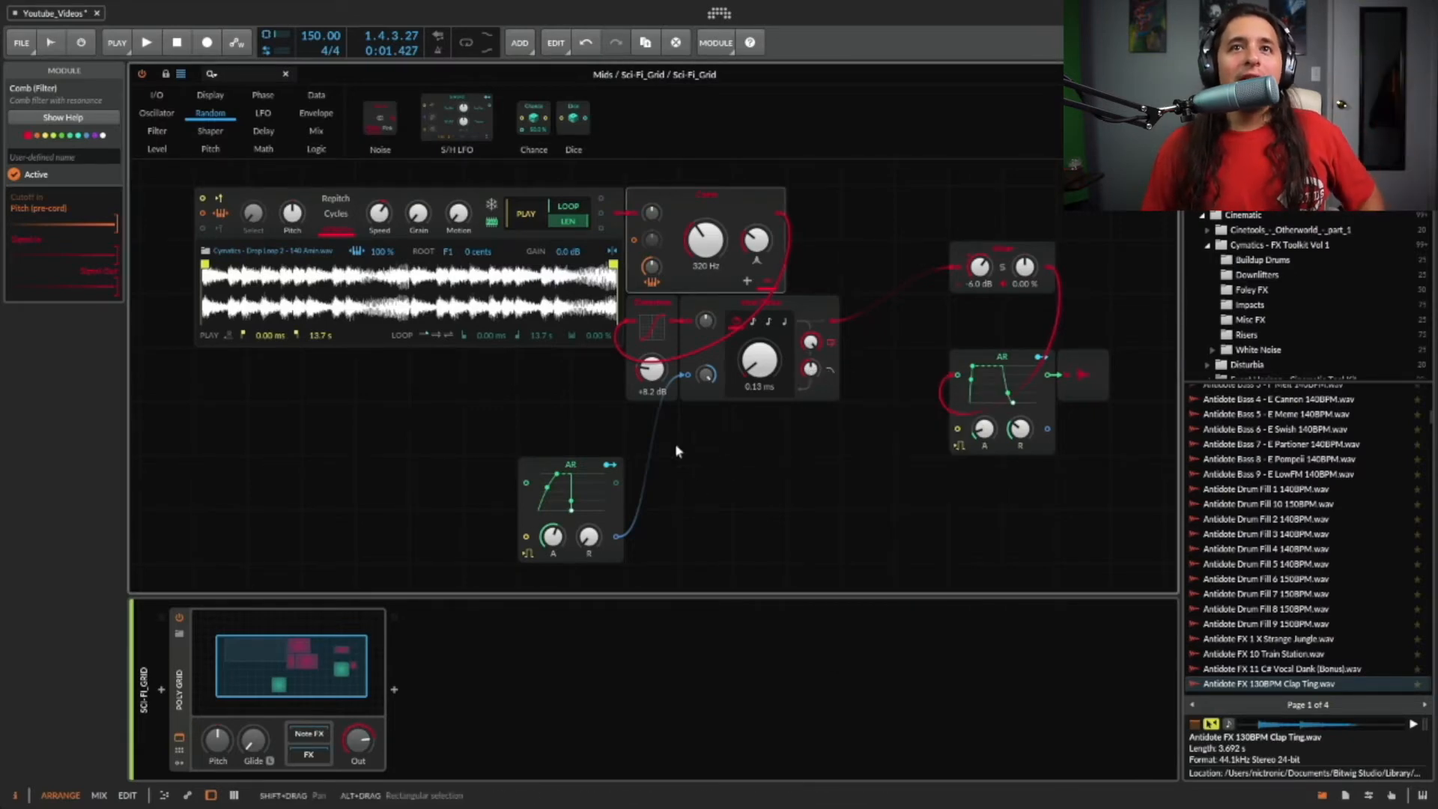
- Show the Envelope modules and identify the delay modulation amount that the lower AR envelope feeds
left_click(600, 491)
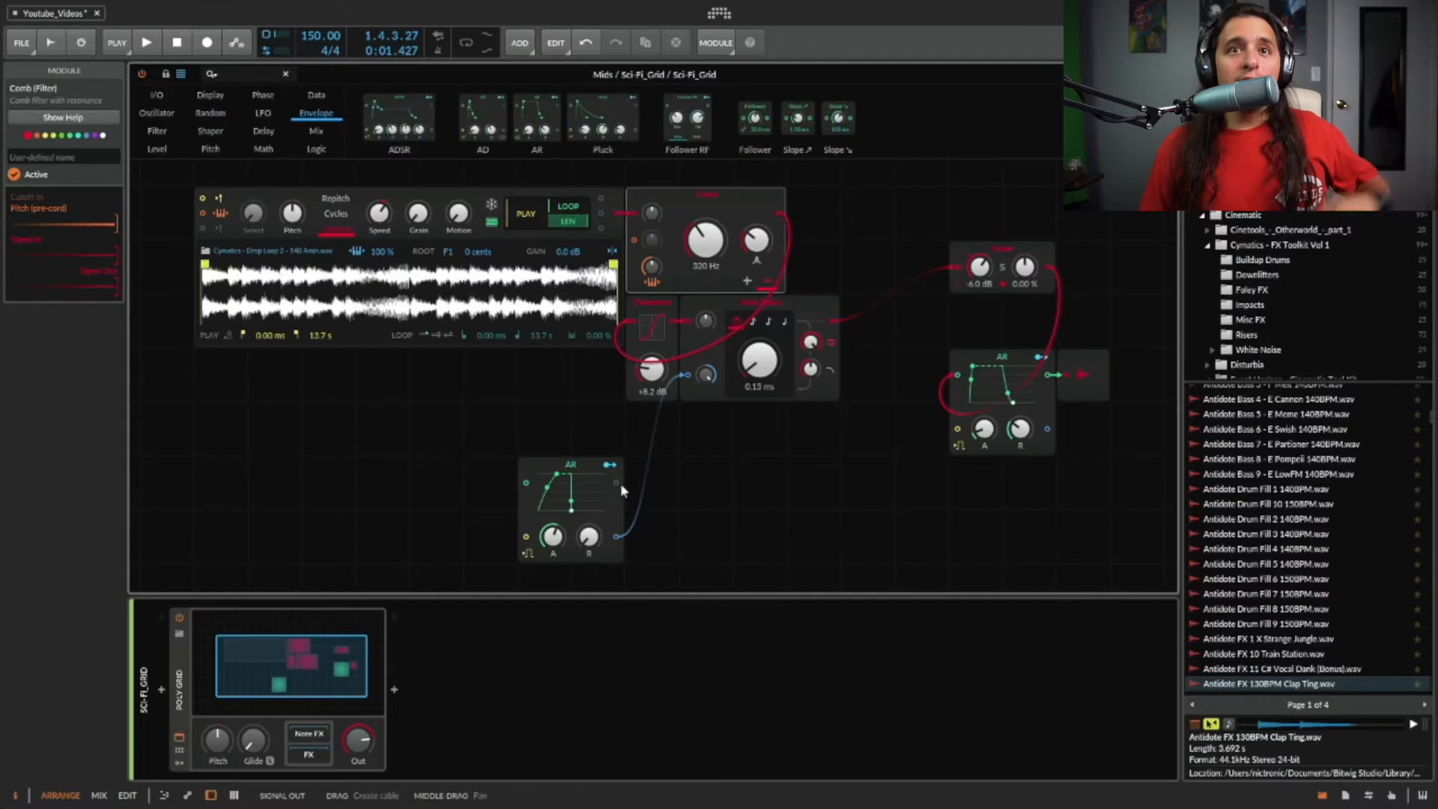
right_click(706, 380)
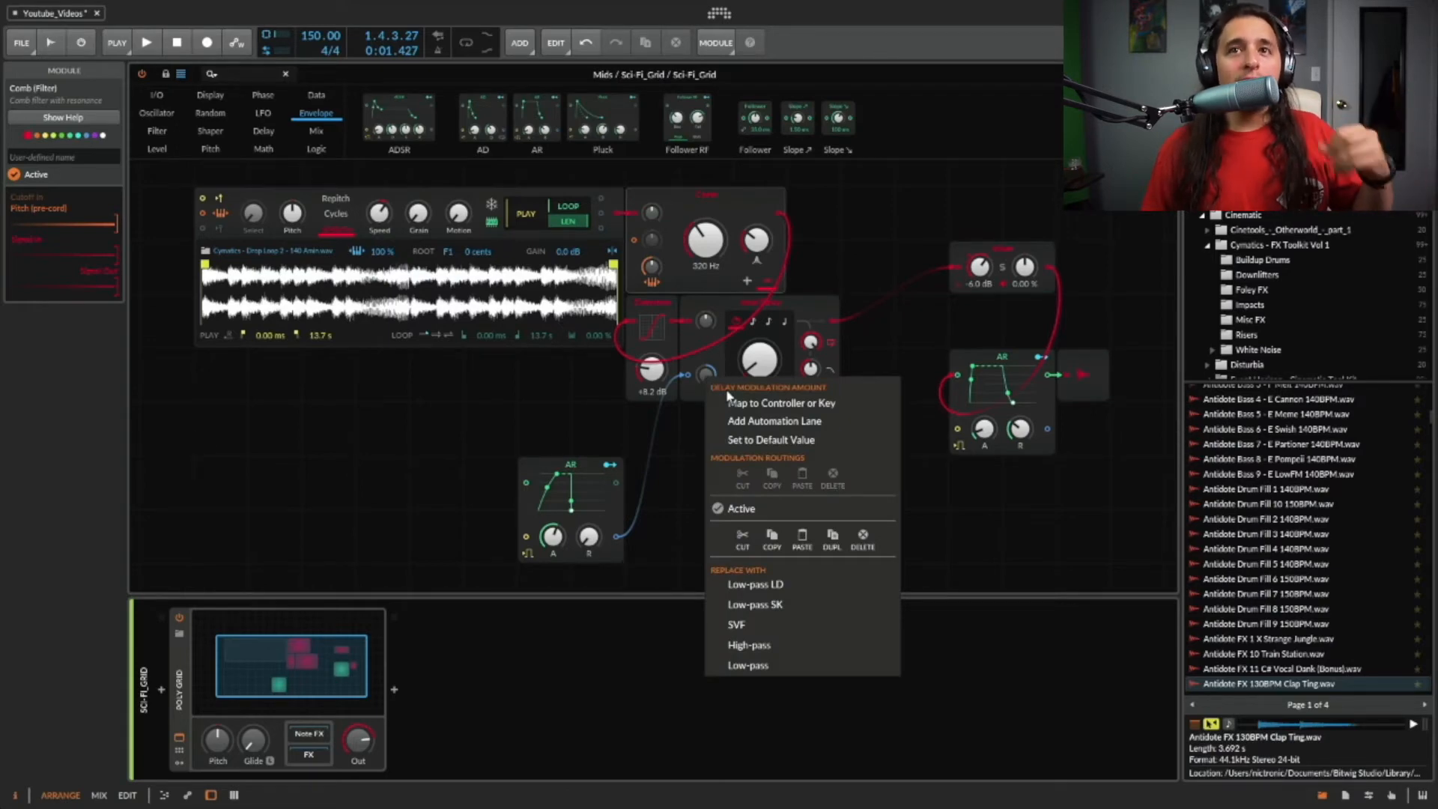
left_click(725, 438)
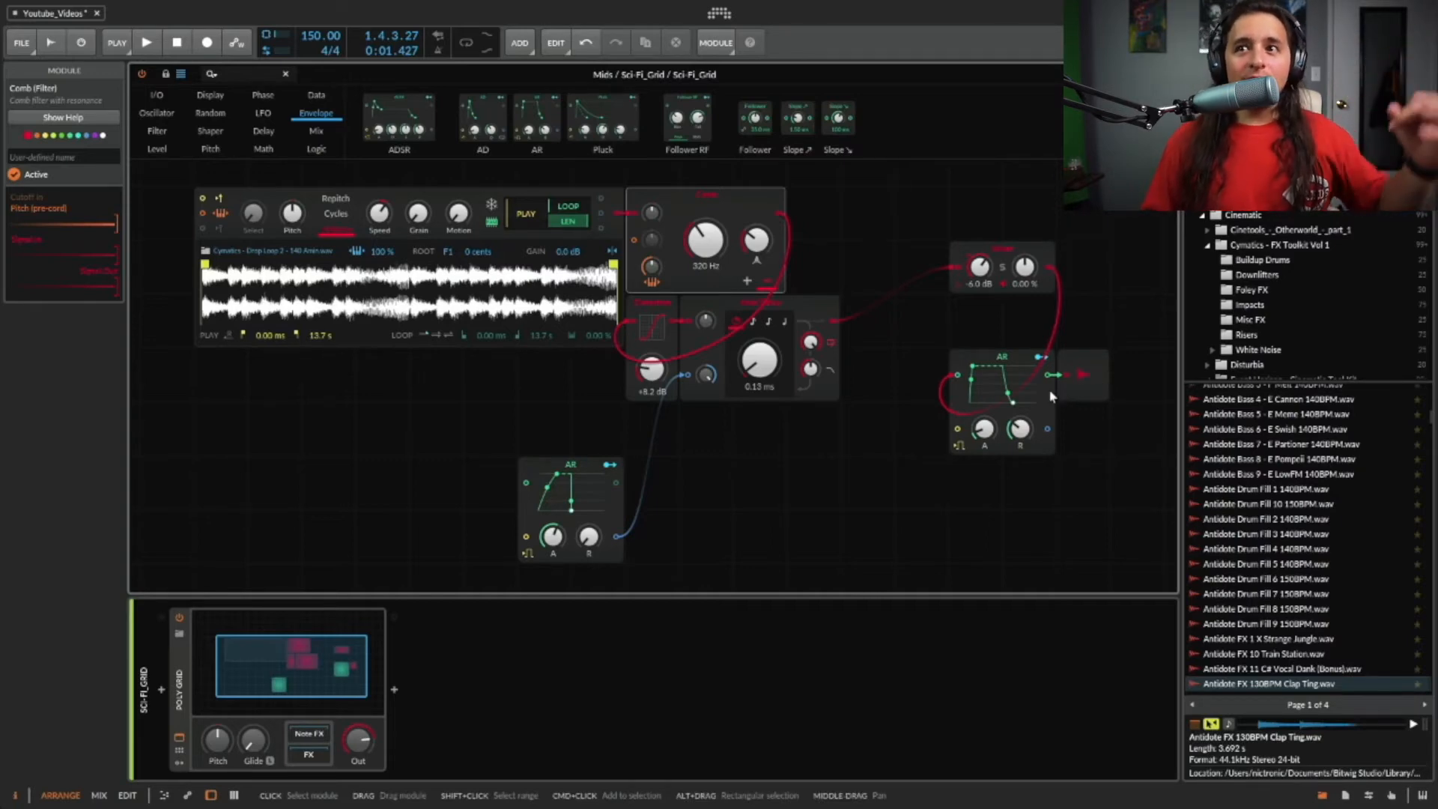
- Look up the Sampler's loaded Cymatics - Drop Loop 2 sample in its sample browser, then cancel without replacing it
scroll(1325, 610, "down", 2)
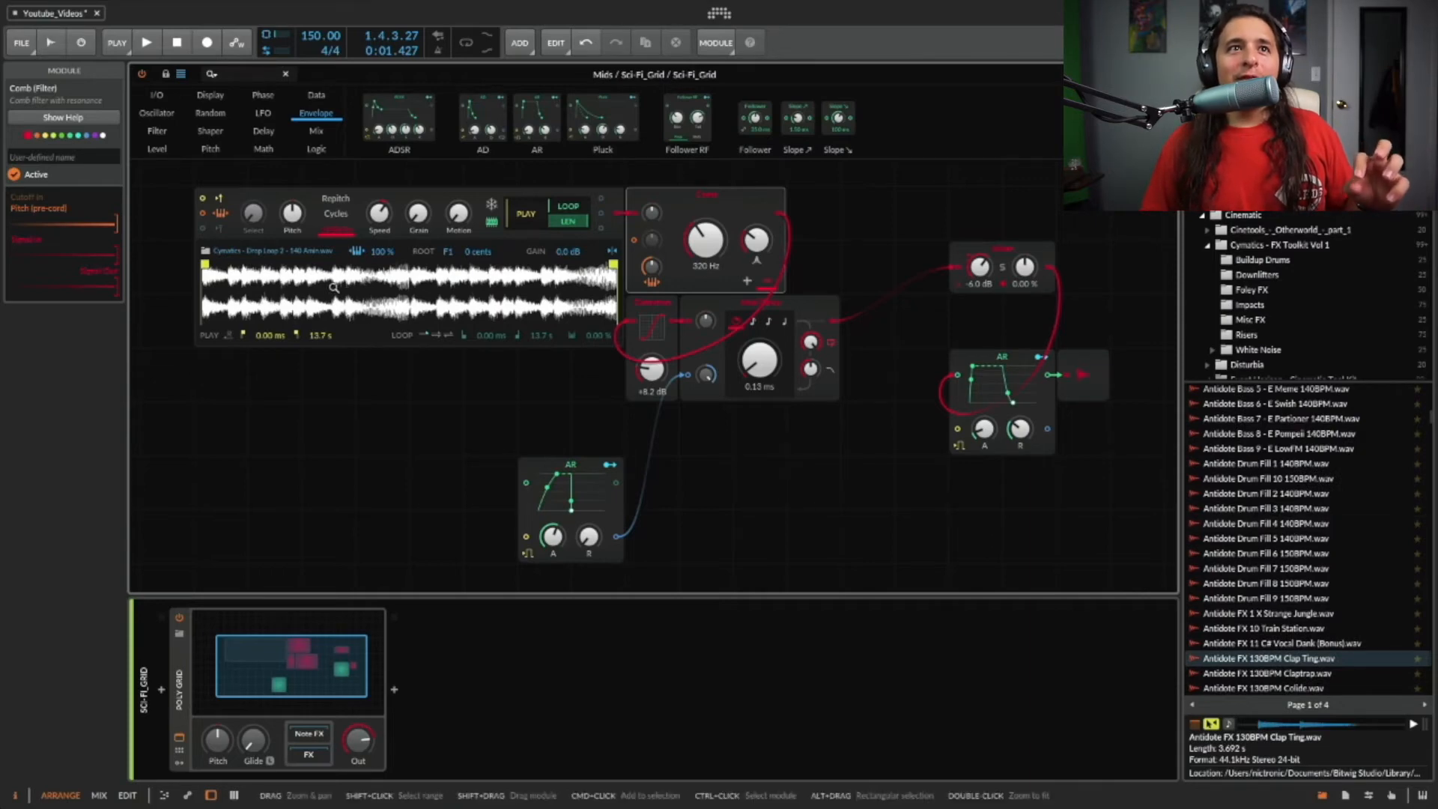
right_click(255, 249)
left_click(218, 253)
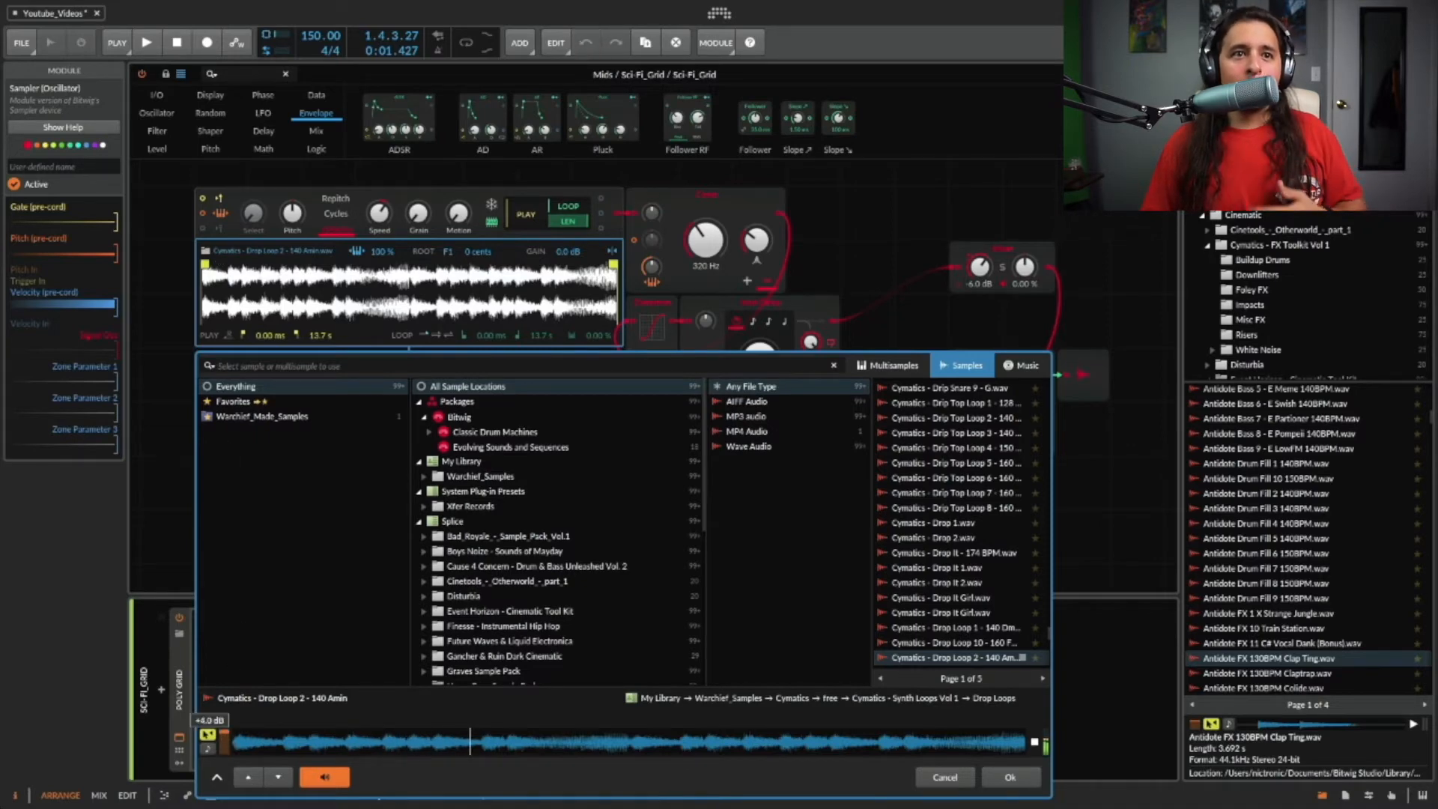
left_click(945, 777)
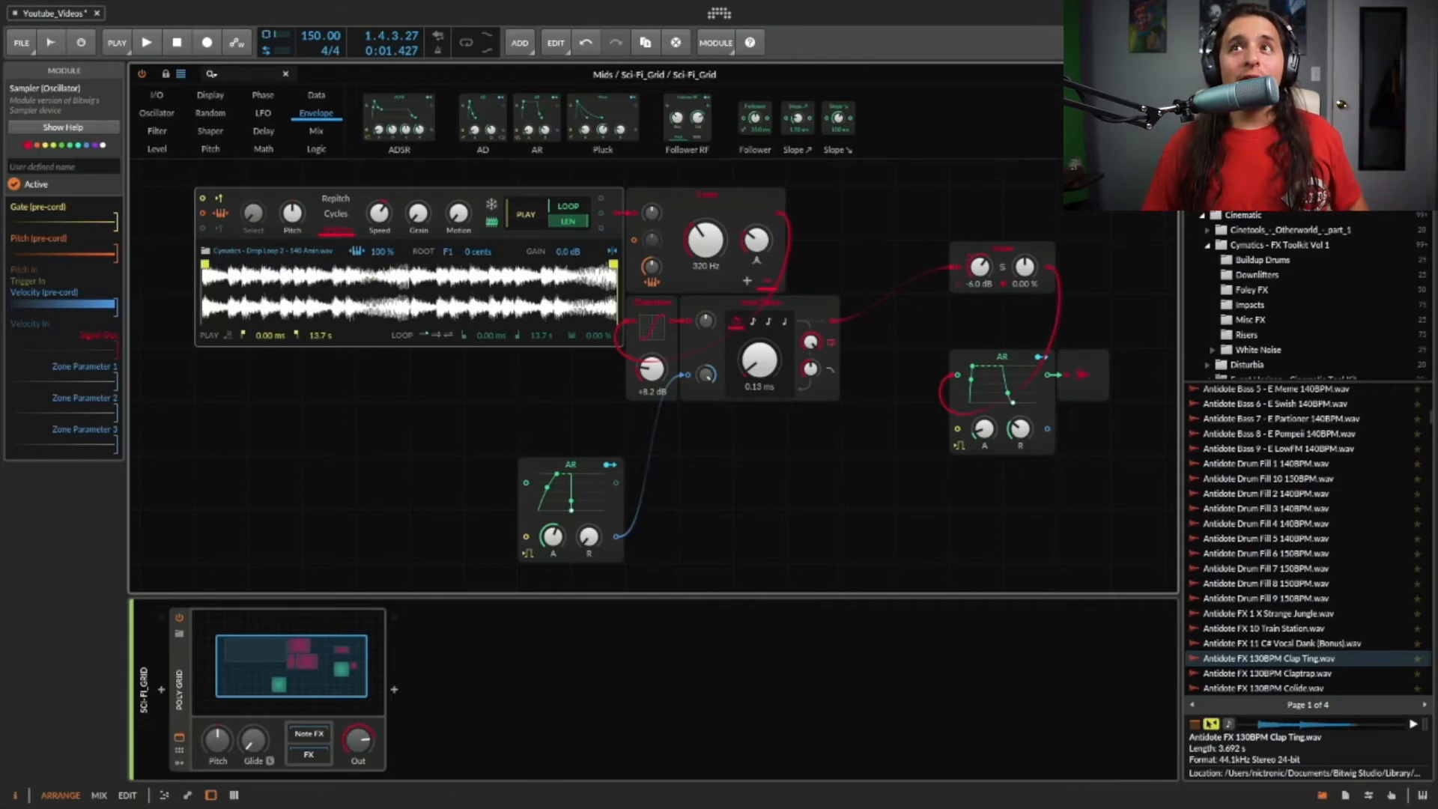
- Check the arrangement, return to the Poly Grid patch and audition its sound
left_click(1167, 74)
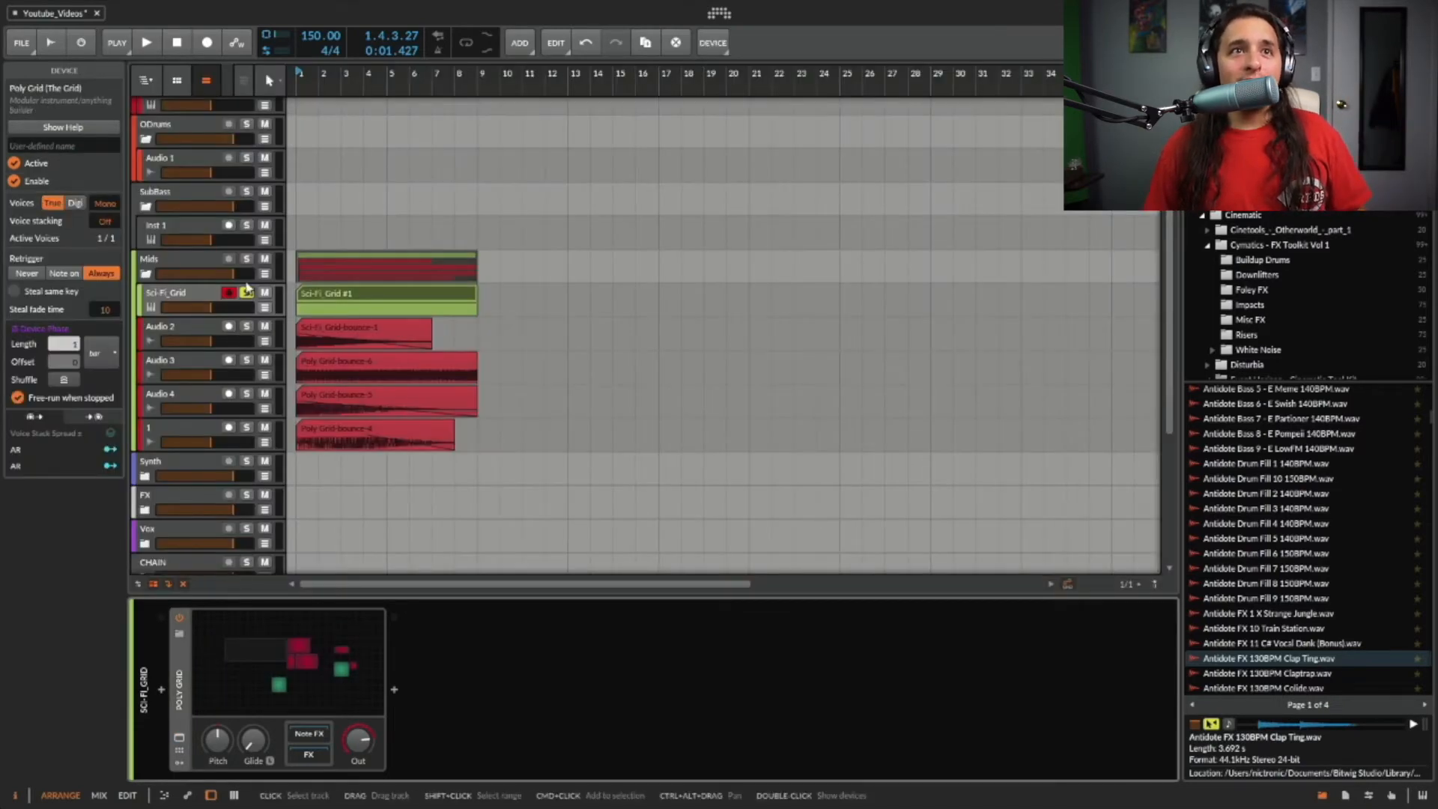
left_click(179, 738)
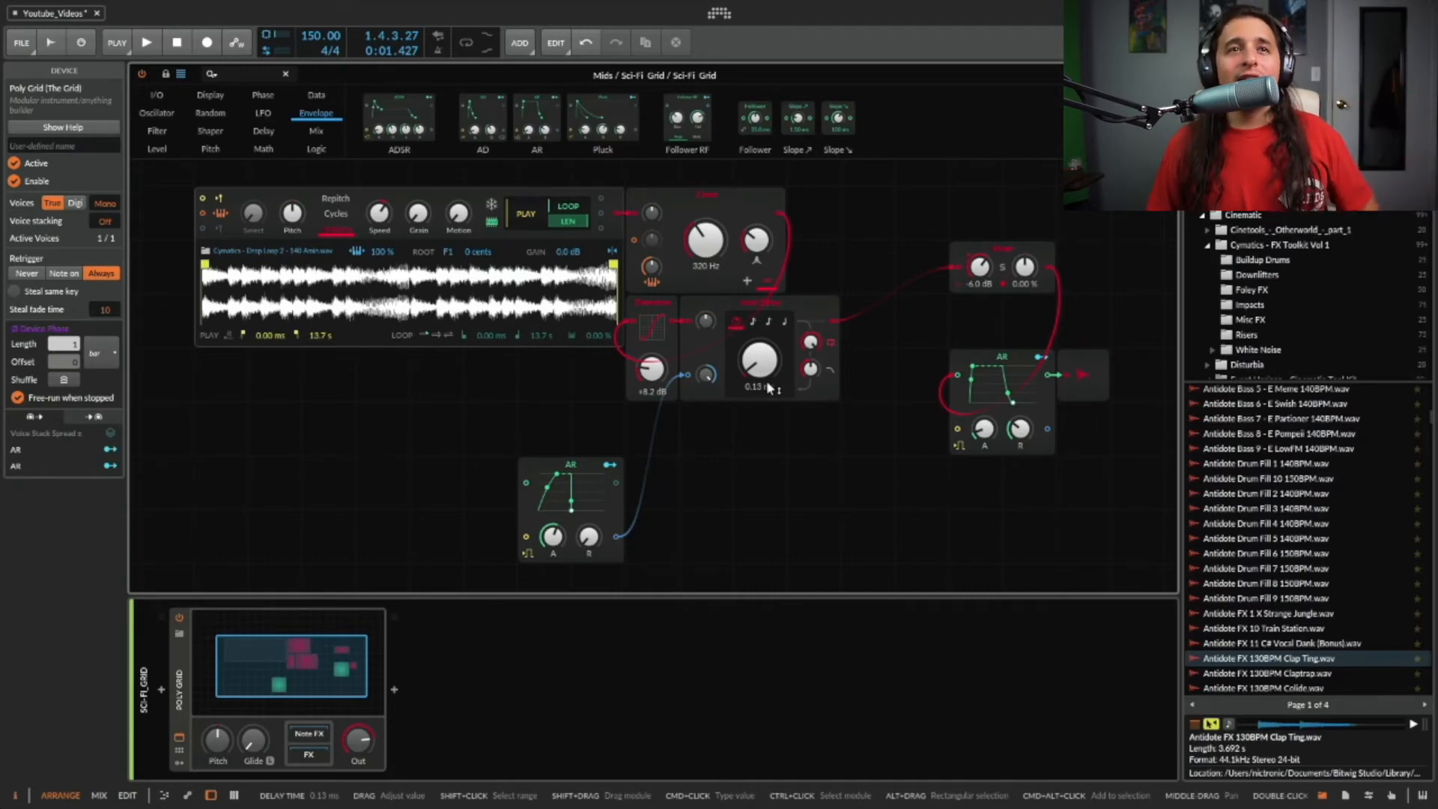
key("space")
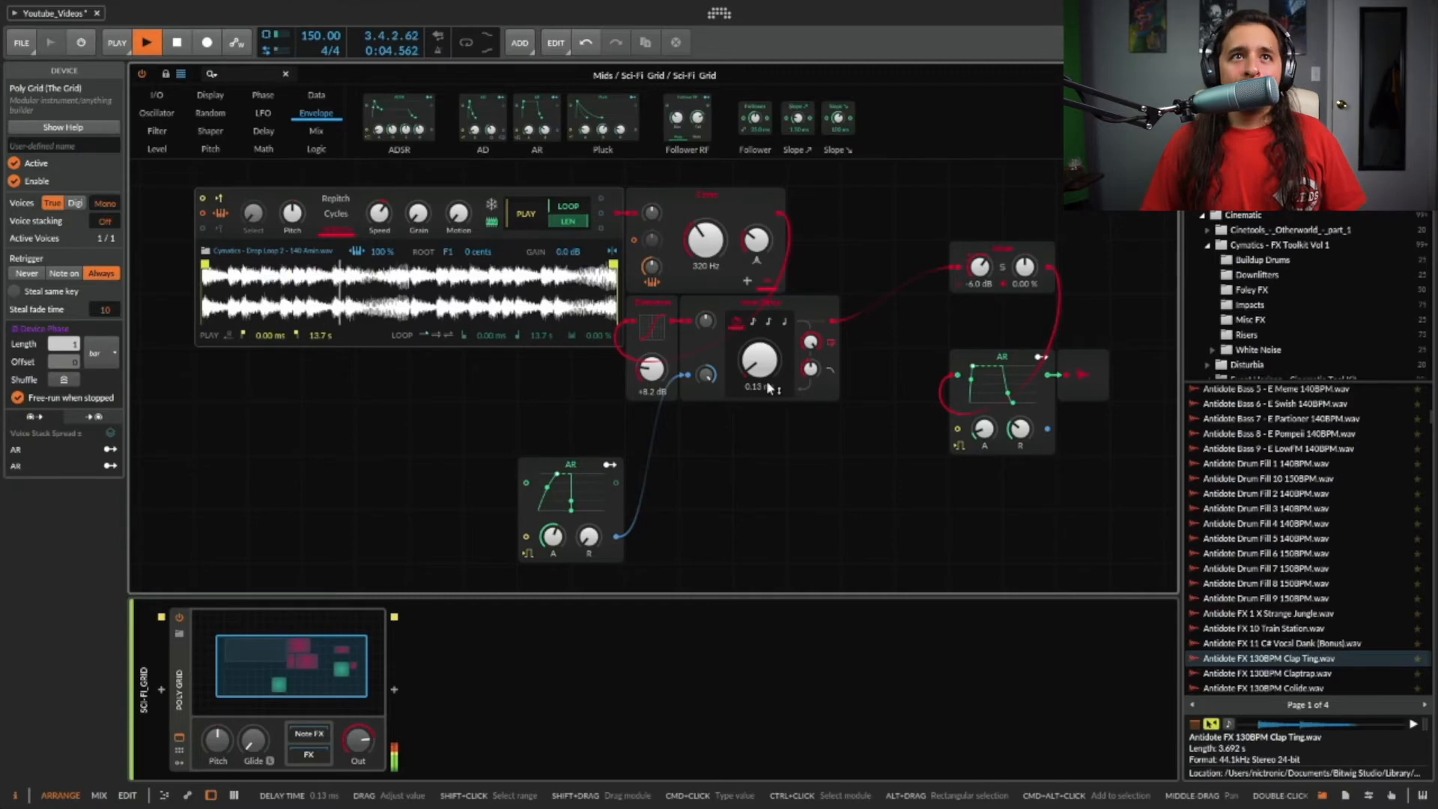
key("space")
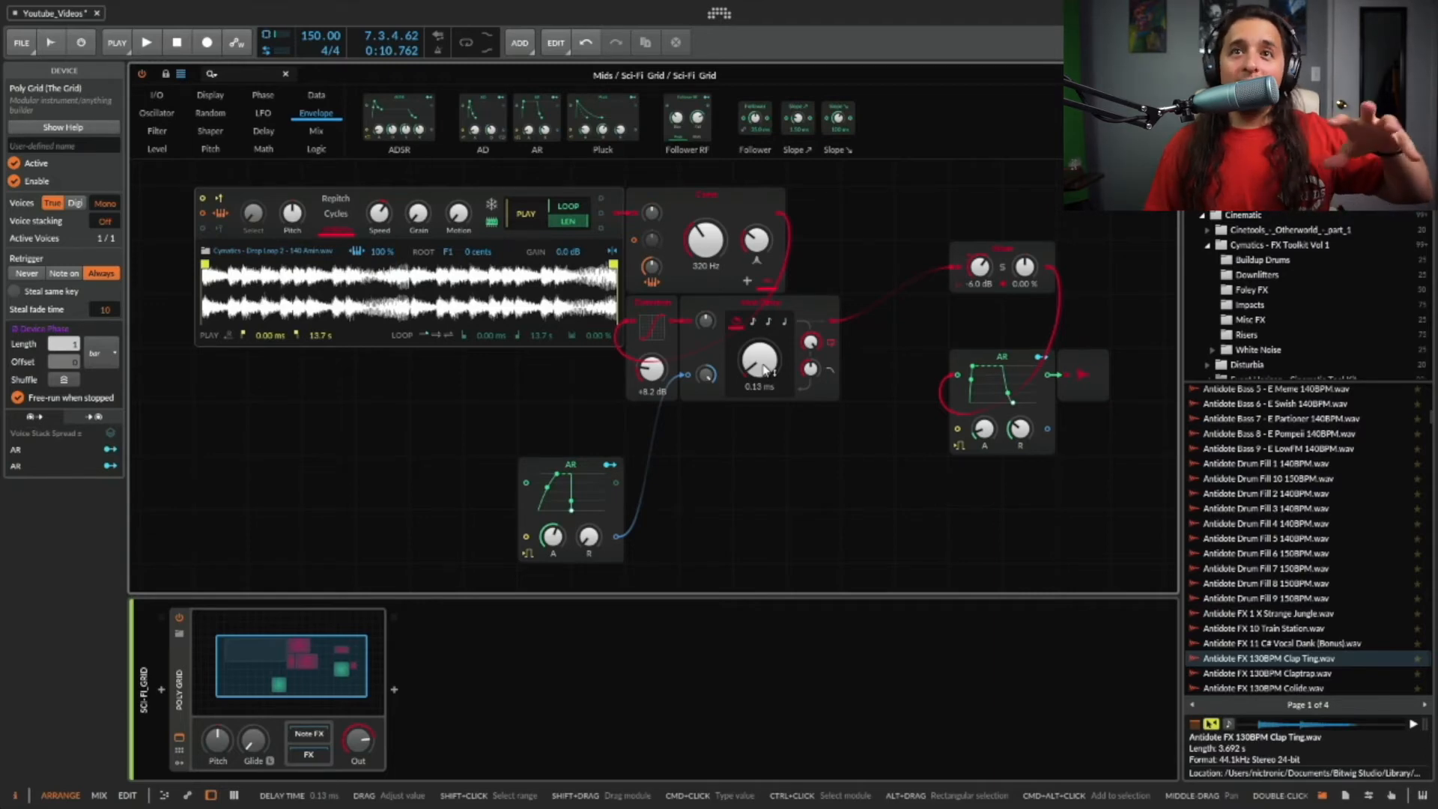
- Sweep the delay module's delay time up to about 110 ms during playback, then settle it at about 31.3 ms
left_click_drag(766, 369, 766, 369)
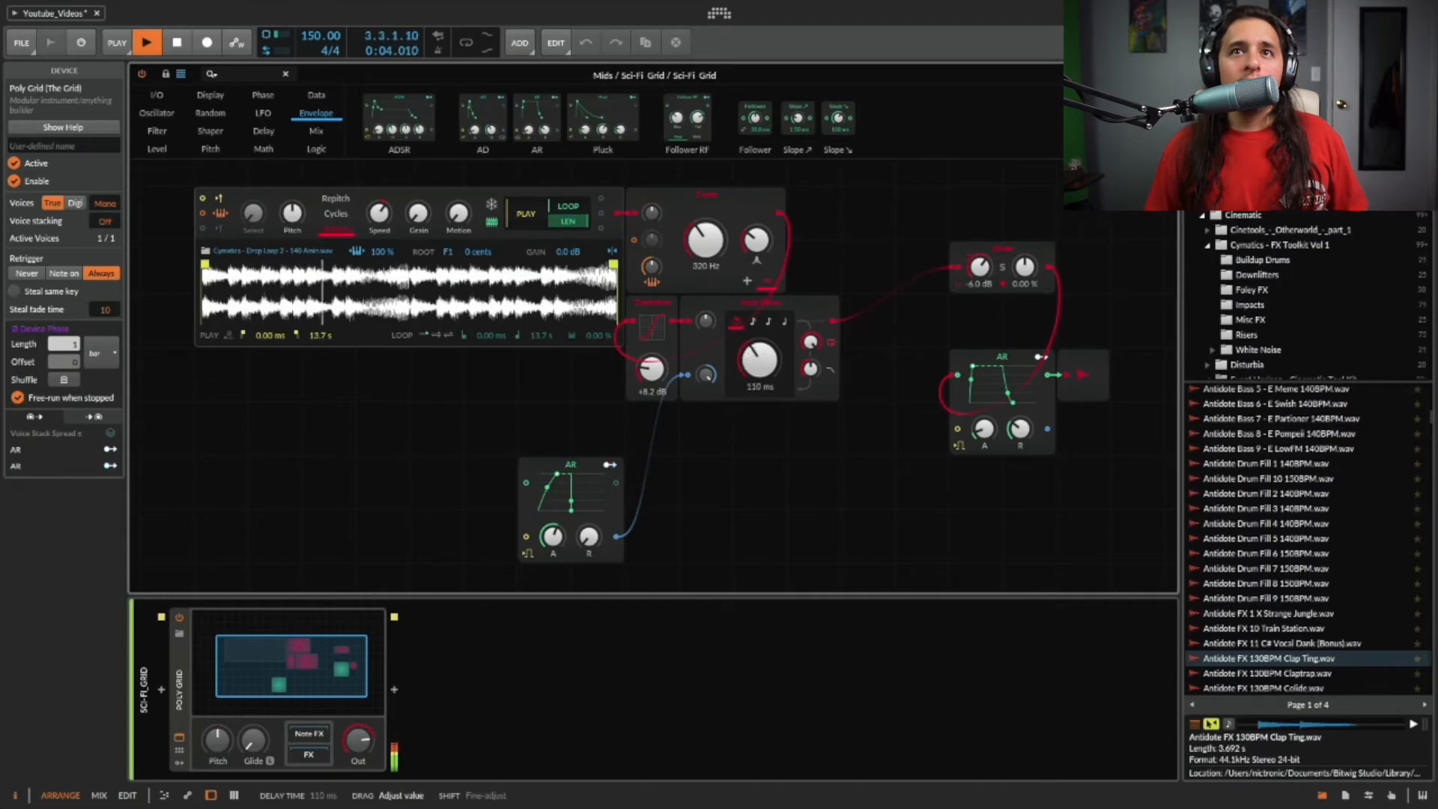
left_click_drag(766, 369, 766, 380)
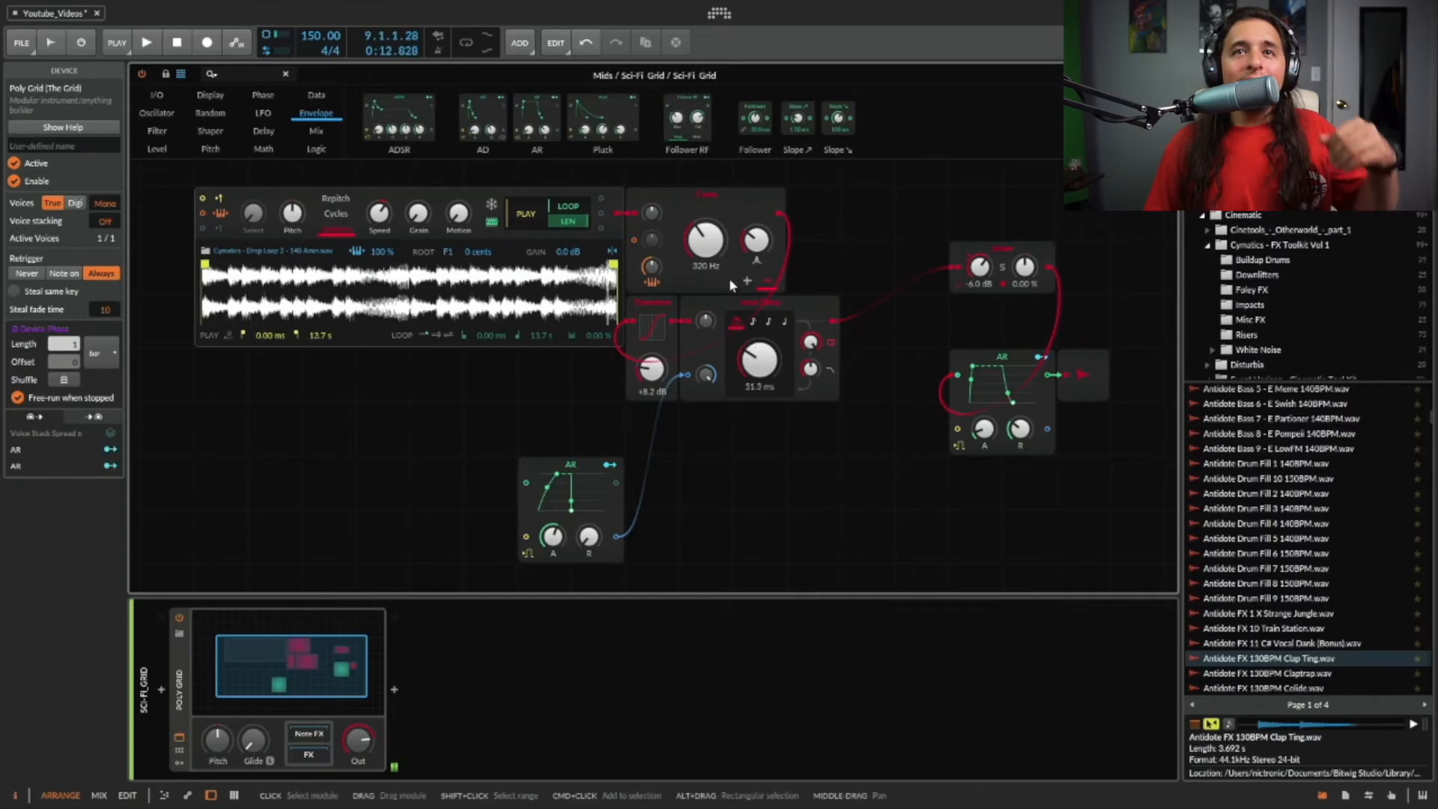
- Swap the Sampler's sample for Kick MicHole.wav and audition it with the delay time raised to about 411 ms
right_click(714, 237)
left_click(728, 194)
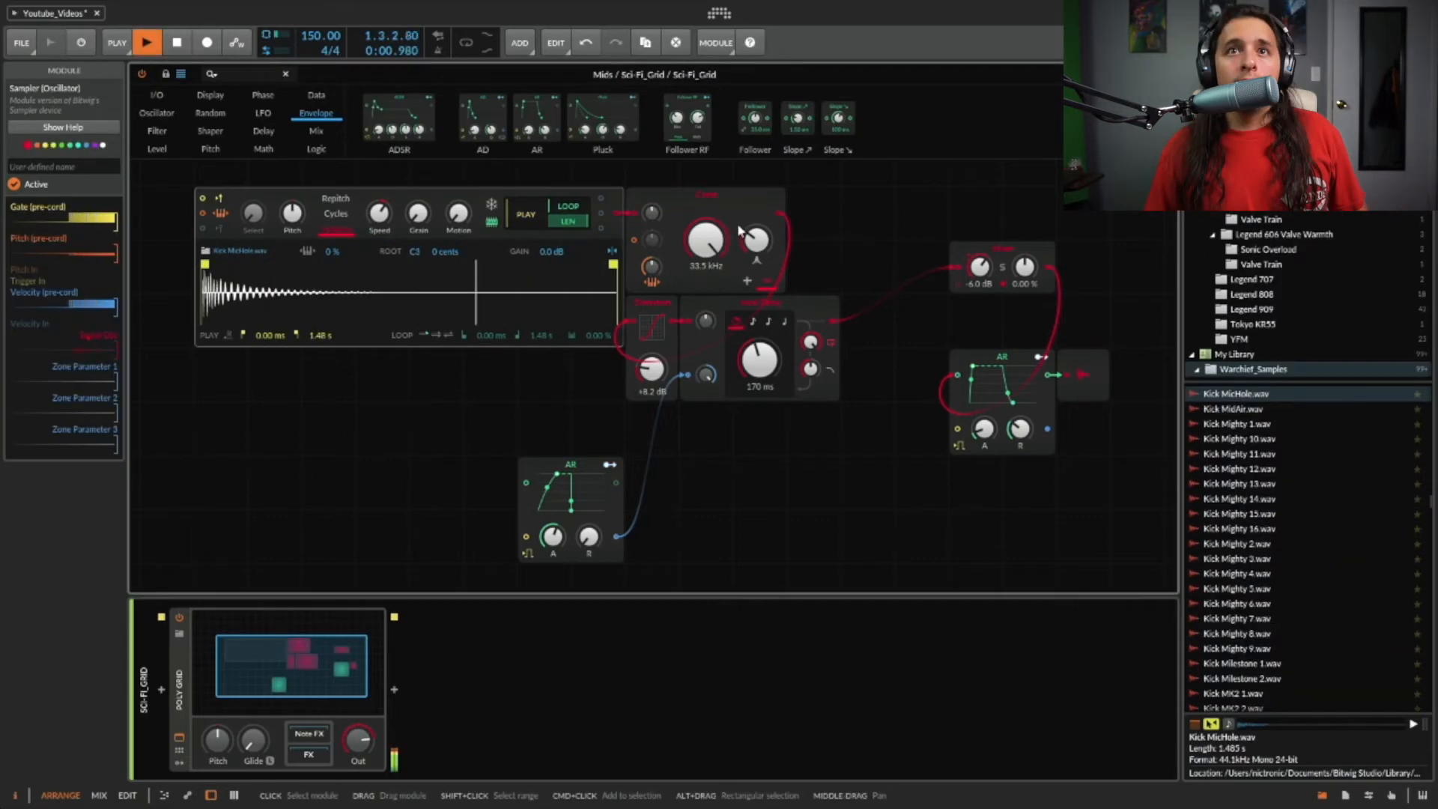
key("space")
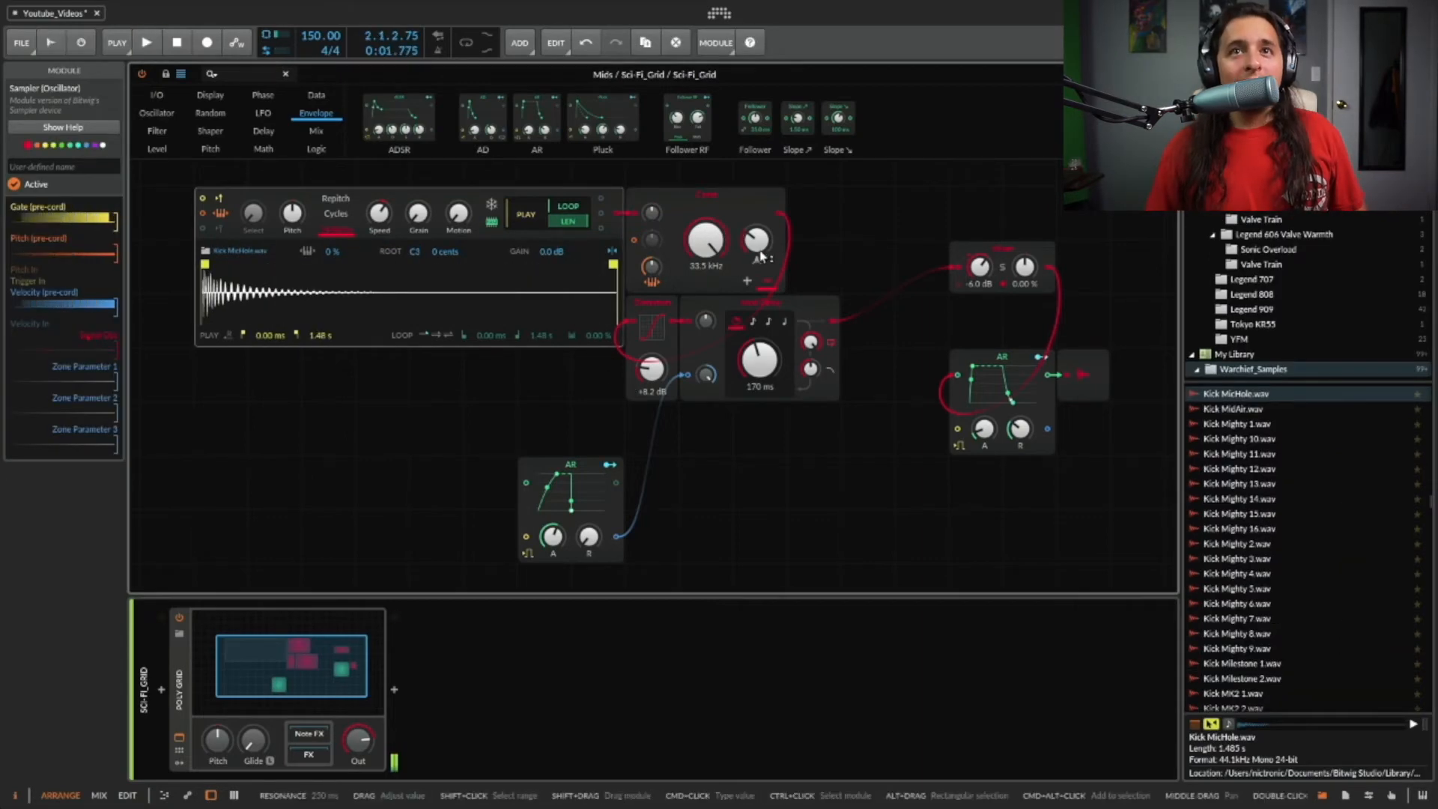
left_click_drag(760, 362, 761, 329)
key("space")
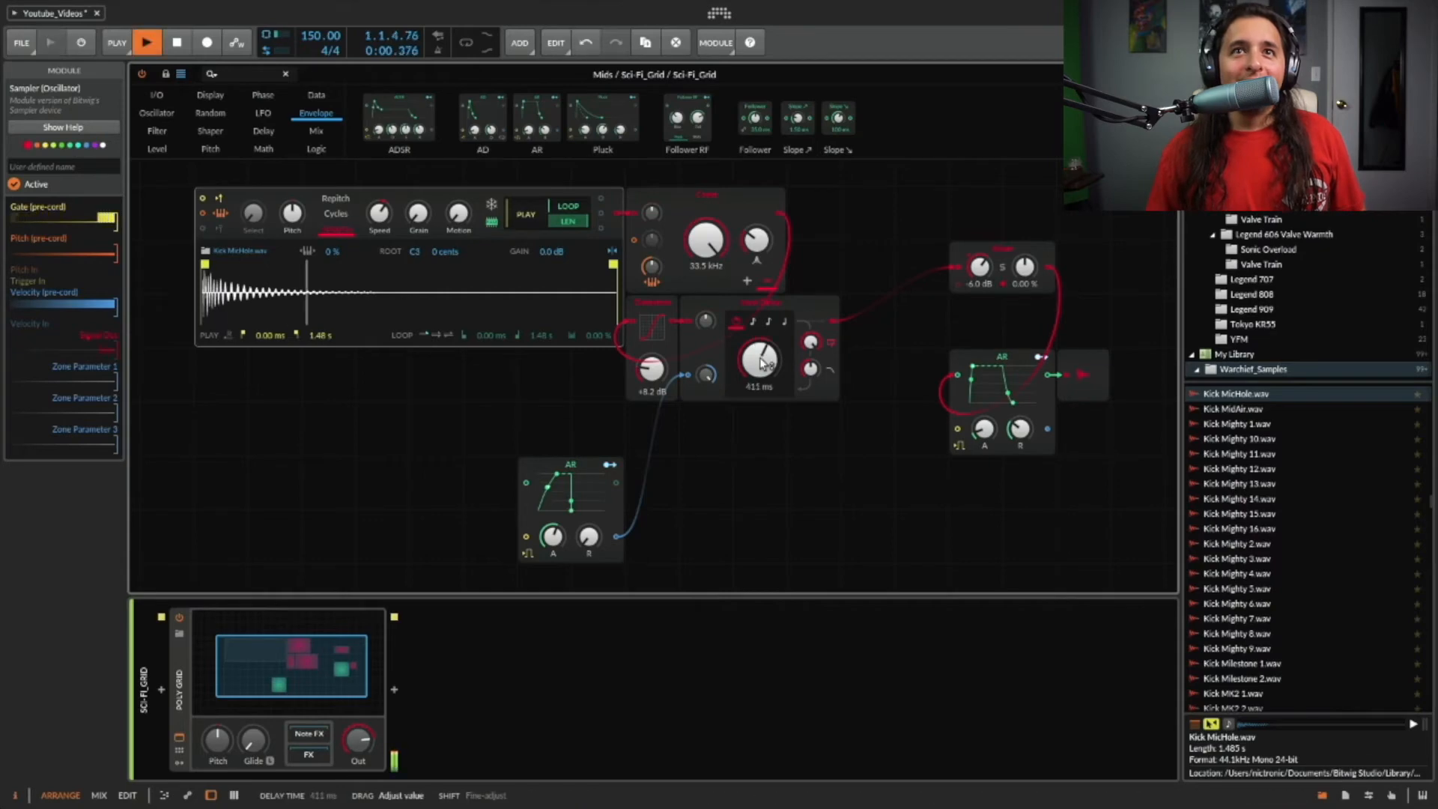
- Audition the kick with the delay at about 17.2 ms and comb cutoff at 120 Hz, then retune them to 2.32 ms and 1.11 kHz
double_click(760, 363)
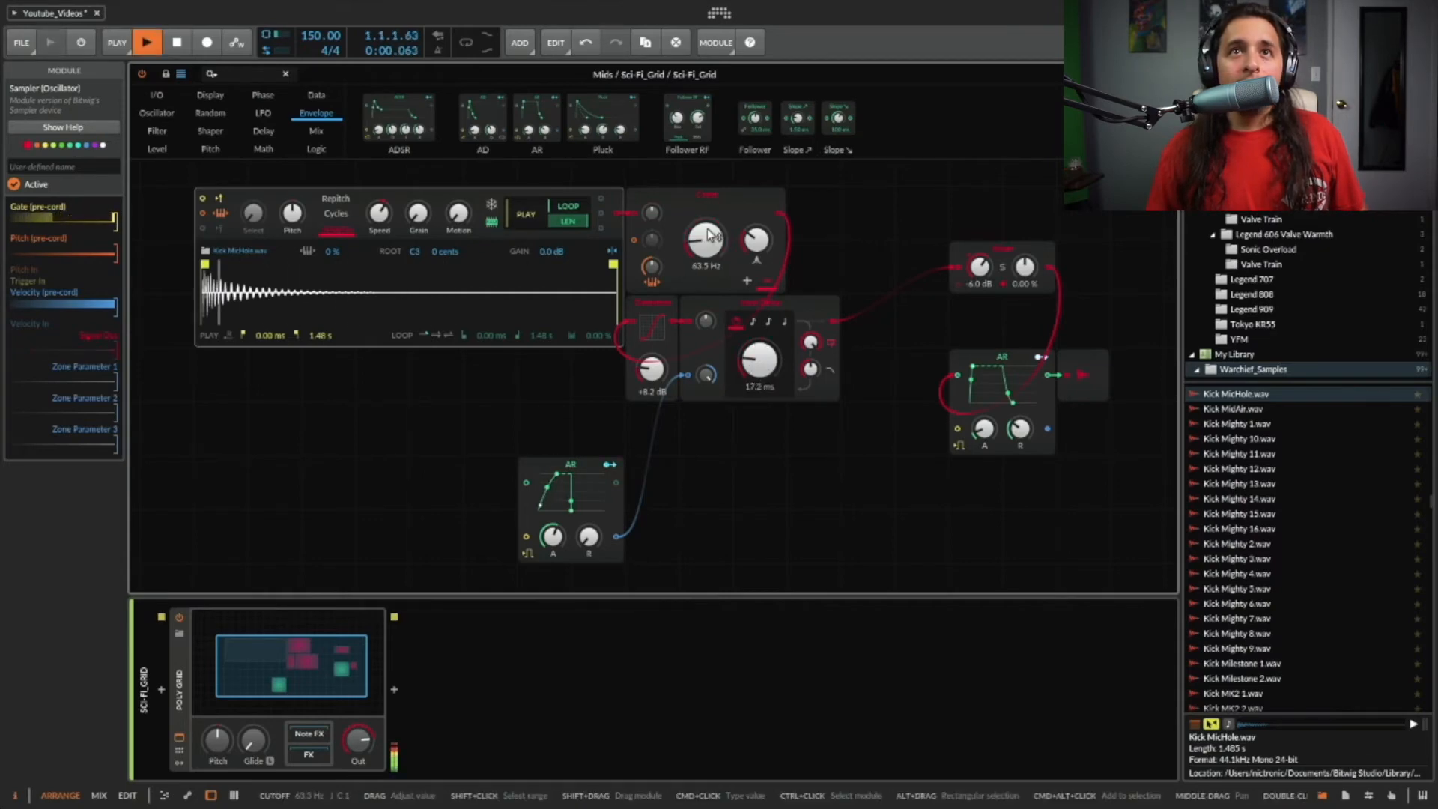
mouse_move(709, 238)
left_mouse_down()
mouse_move(709, 260)
mouse_move(709, 247)
left_mouse_up()
key("space")
key("space")
key("space")
key("space")
key("space")
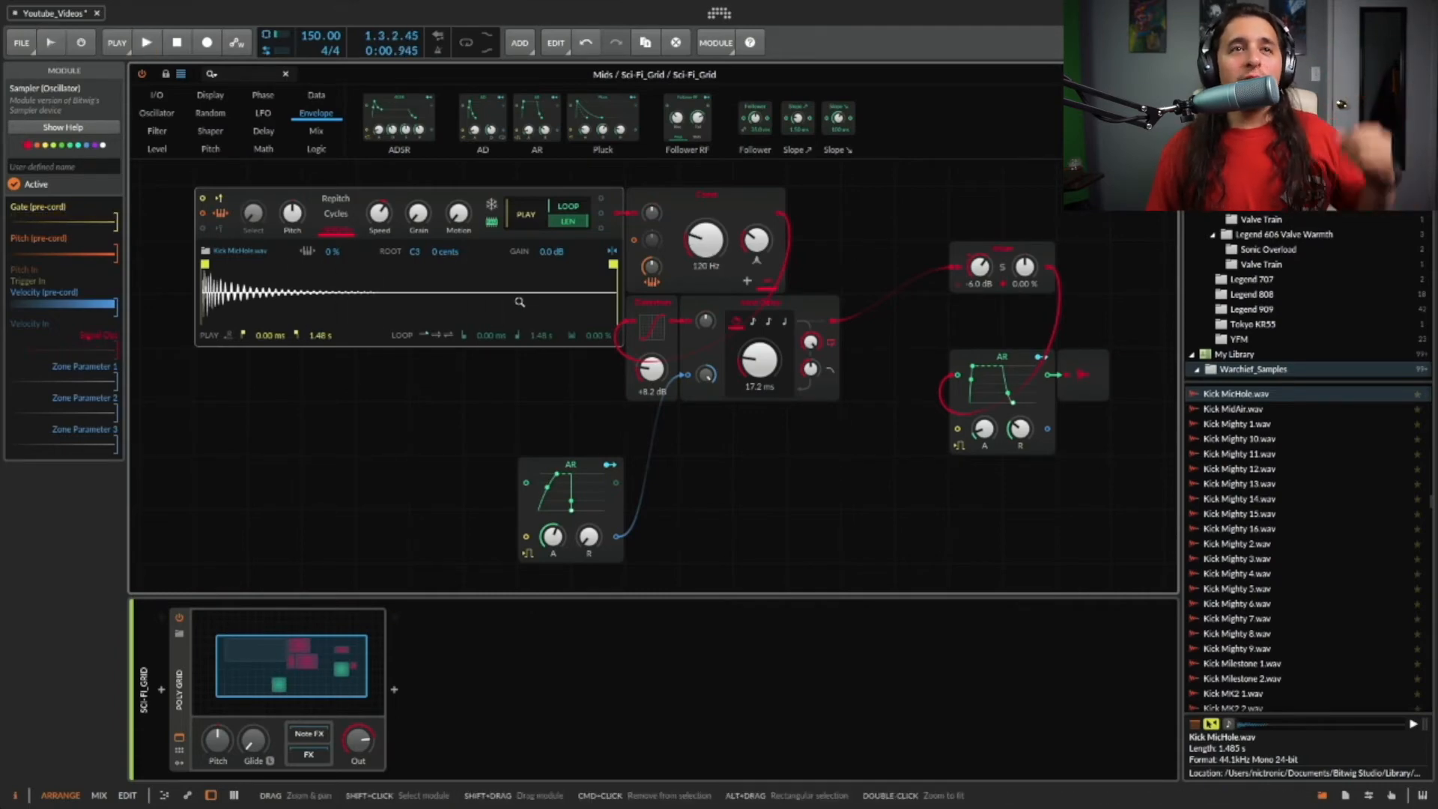
key("space")
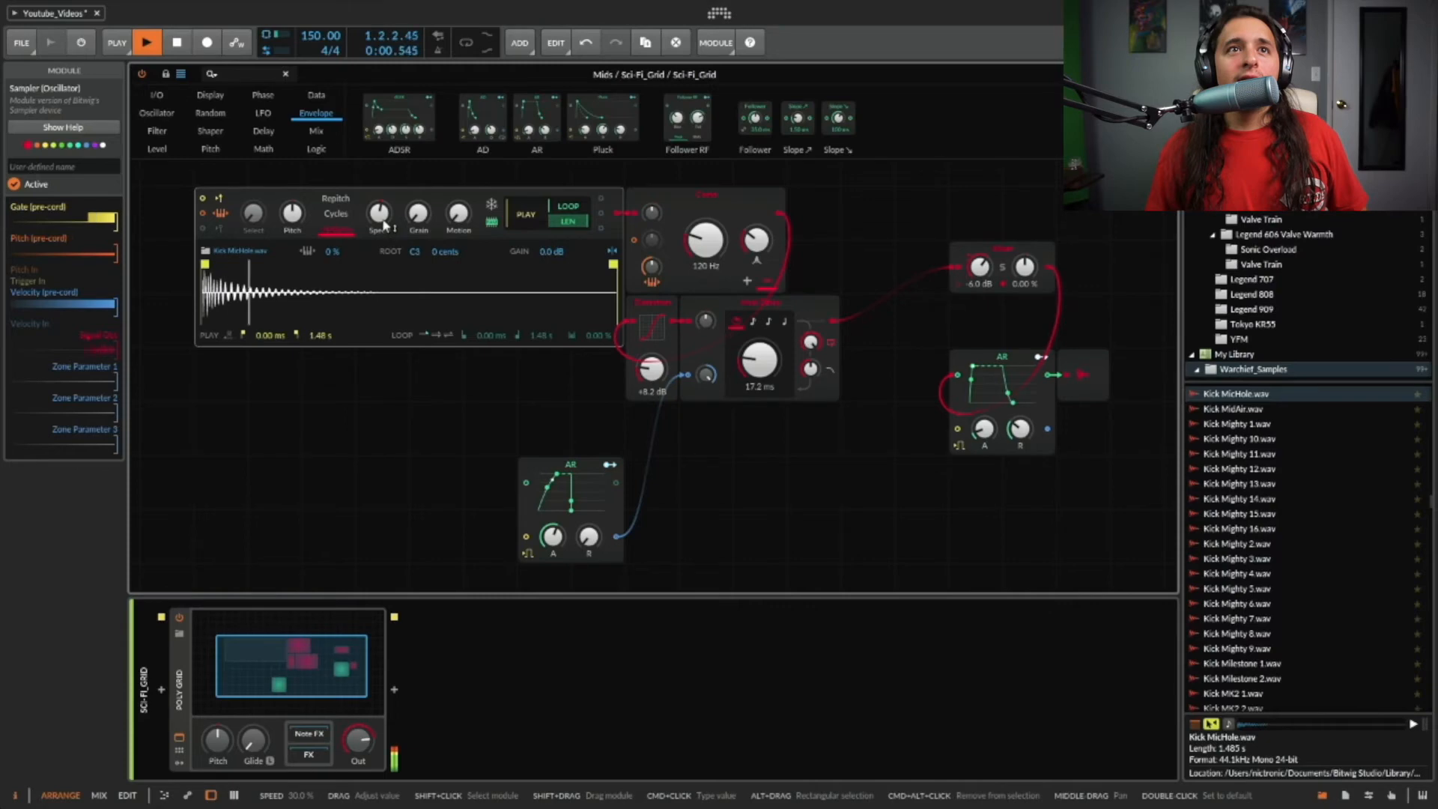
key("space")
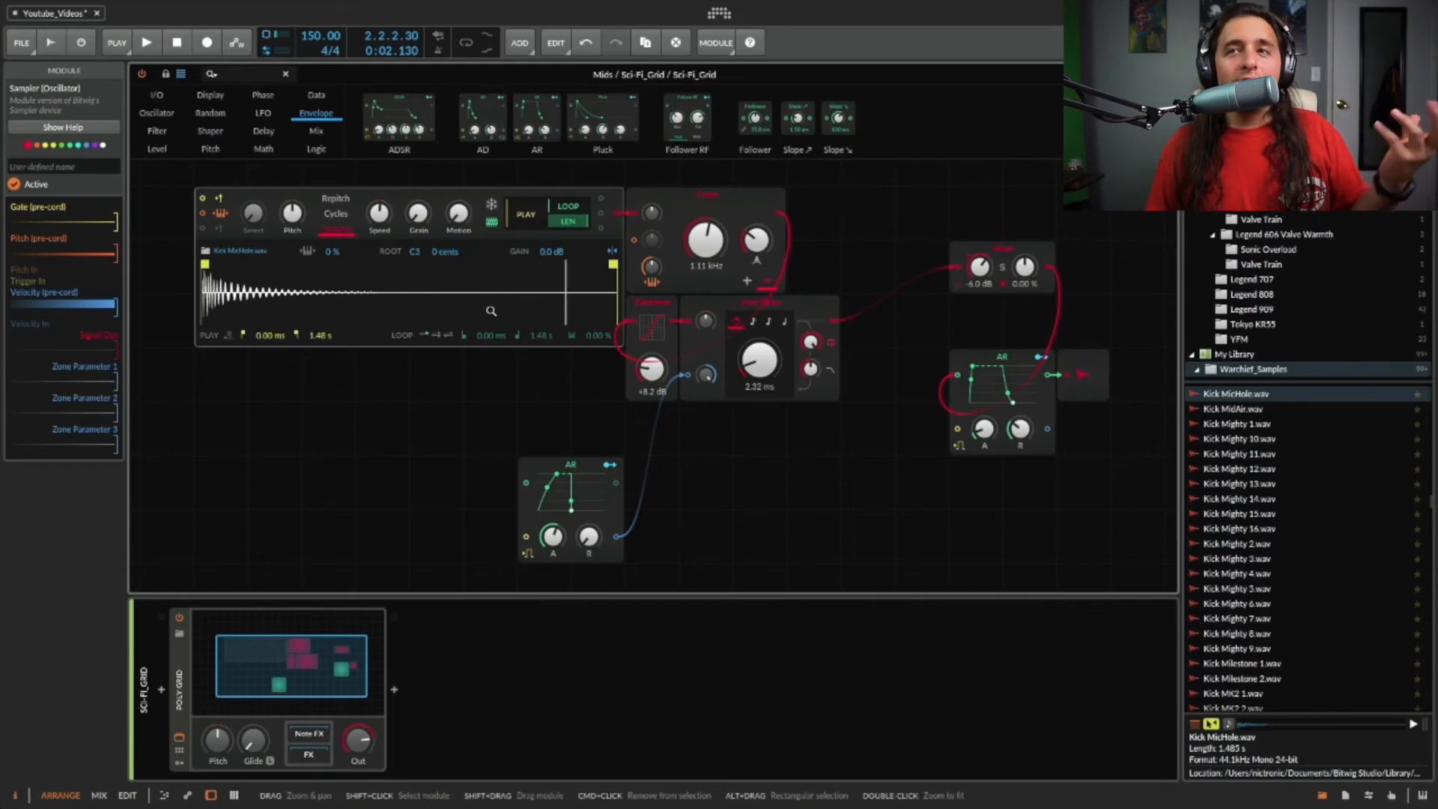
- Load Cymatics - Drip Drum Loop 10 - 160 BPM.wav into the Sampler and audition it with the Speed set to 17.0 %
left_click(1299, 75)
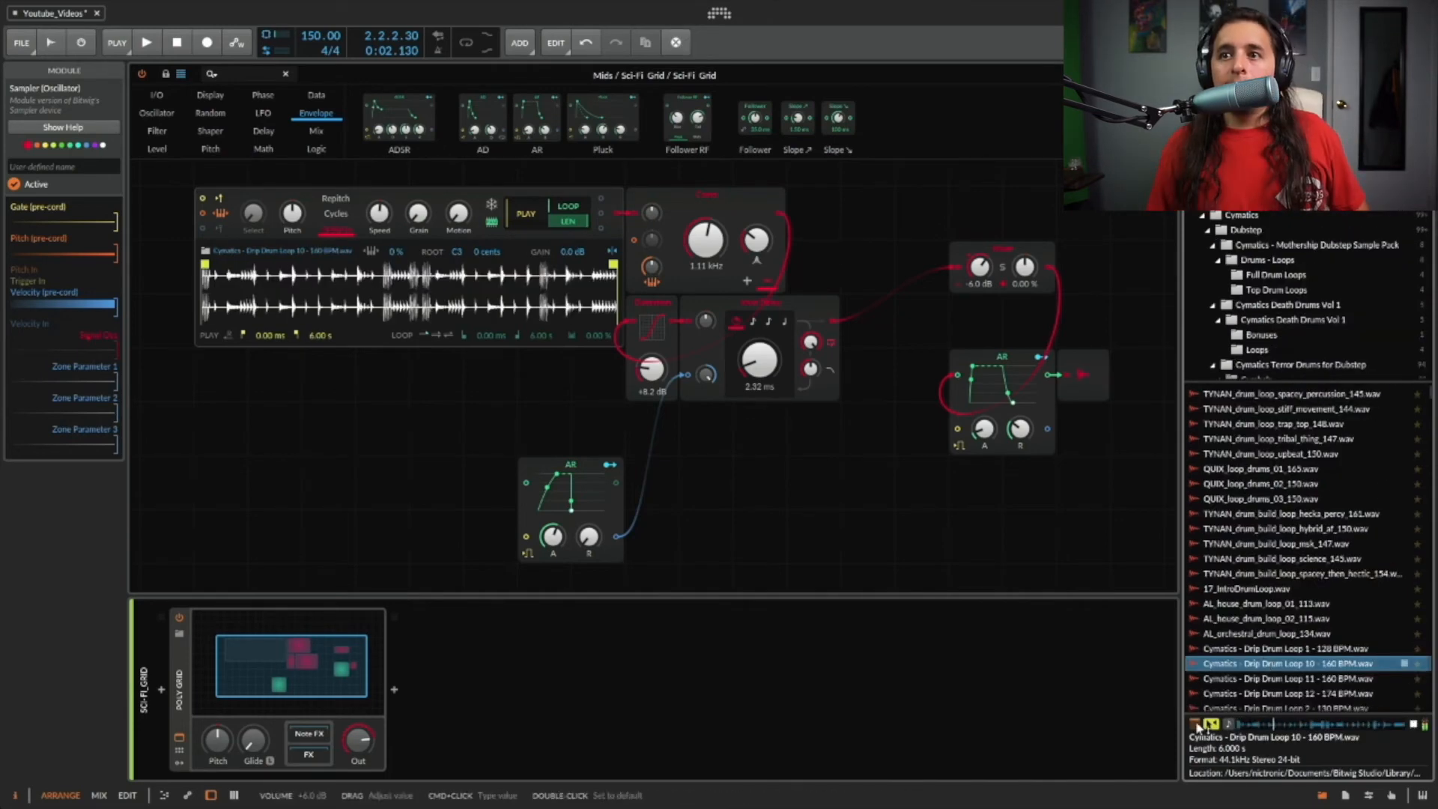
left_click_drag(1197, 726, 1196, 725)
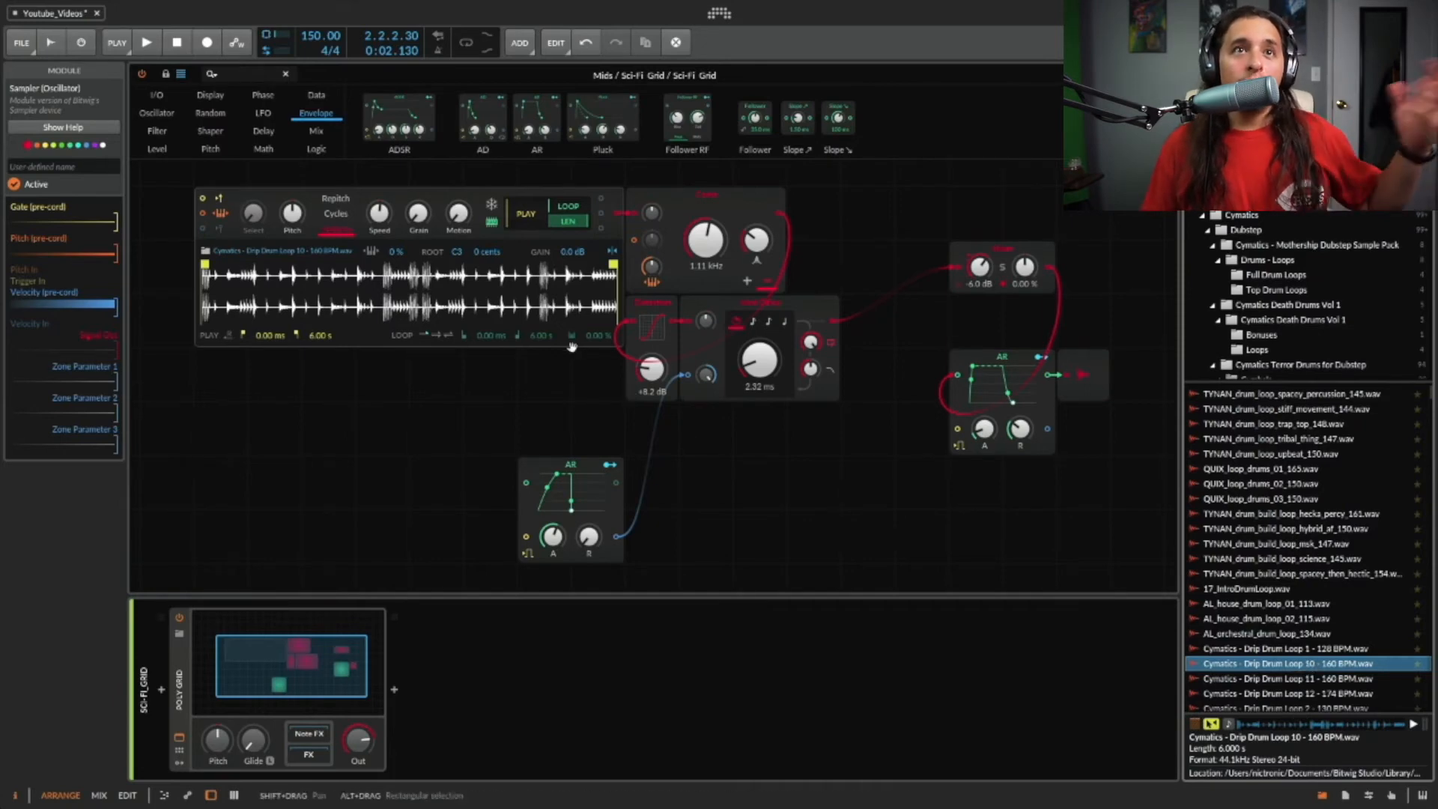
key("space")
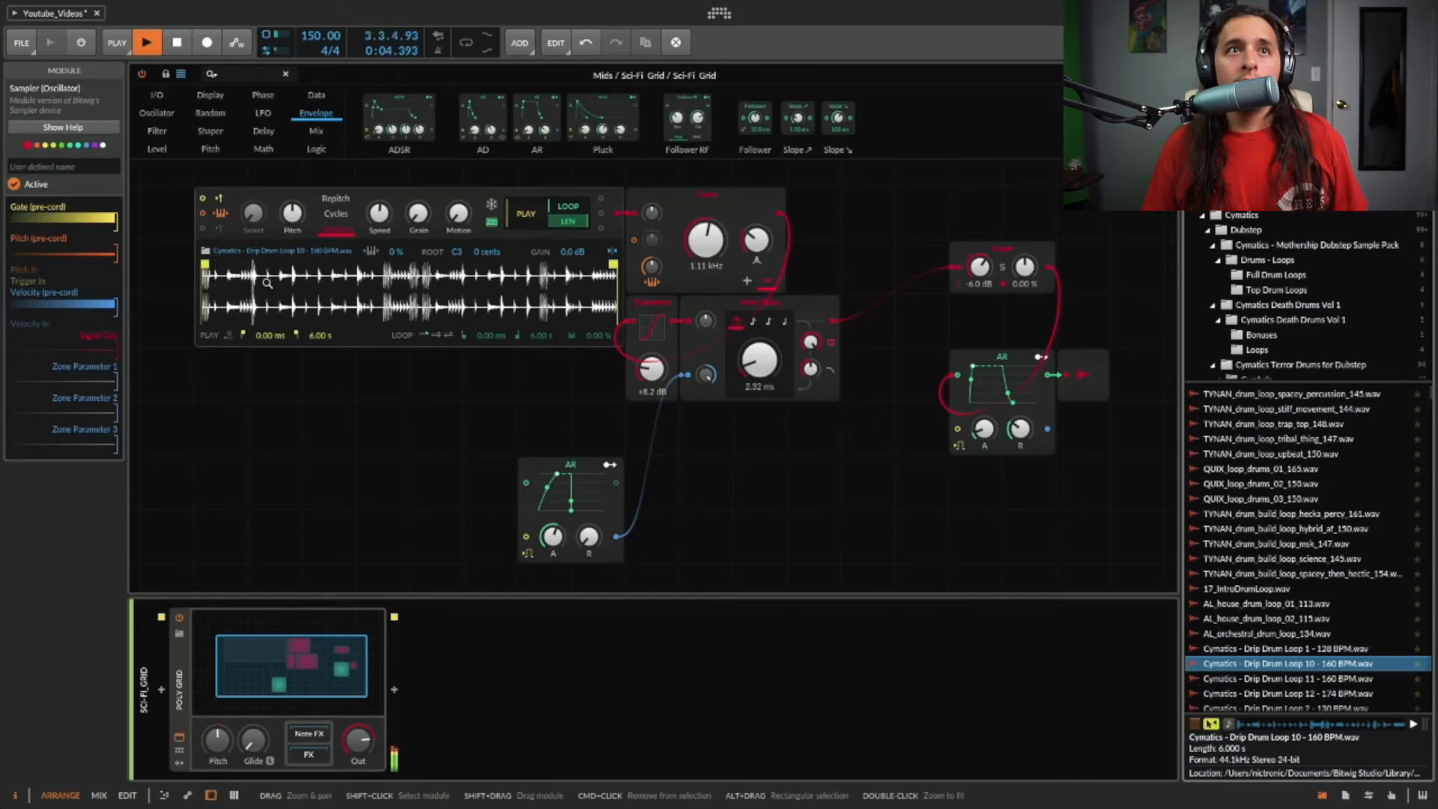
key("space")
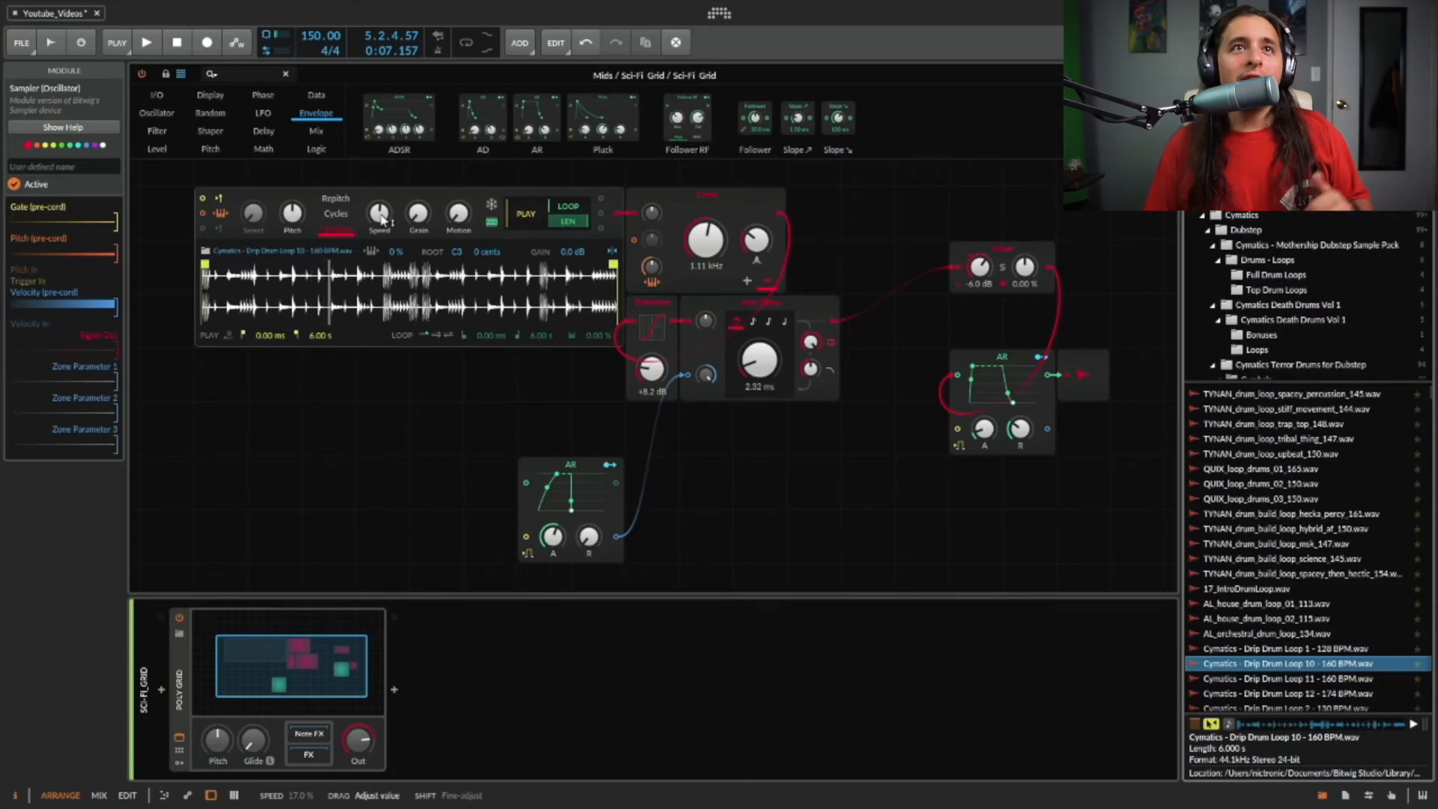
key("space")
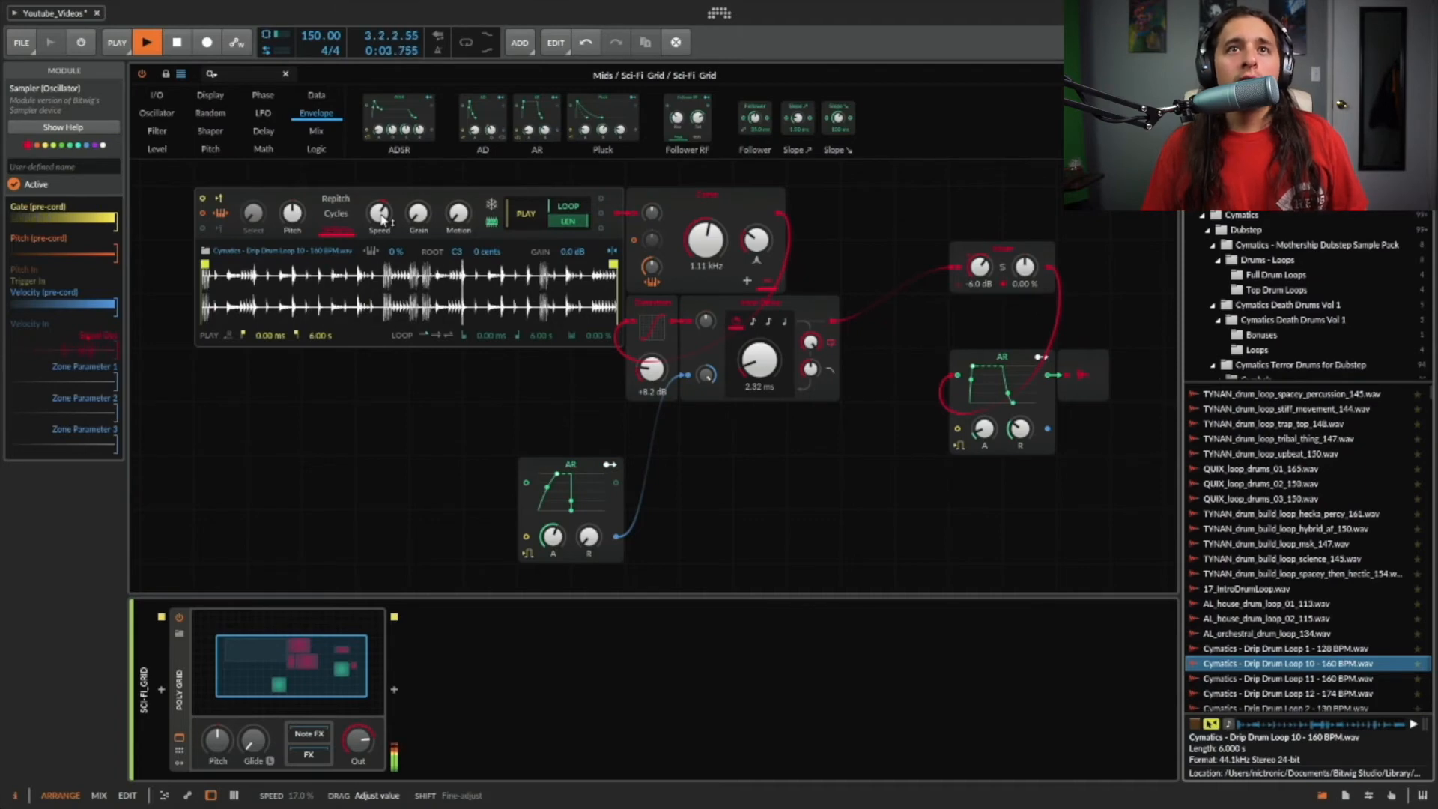
key("space")
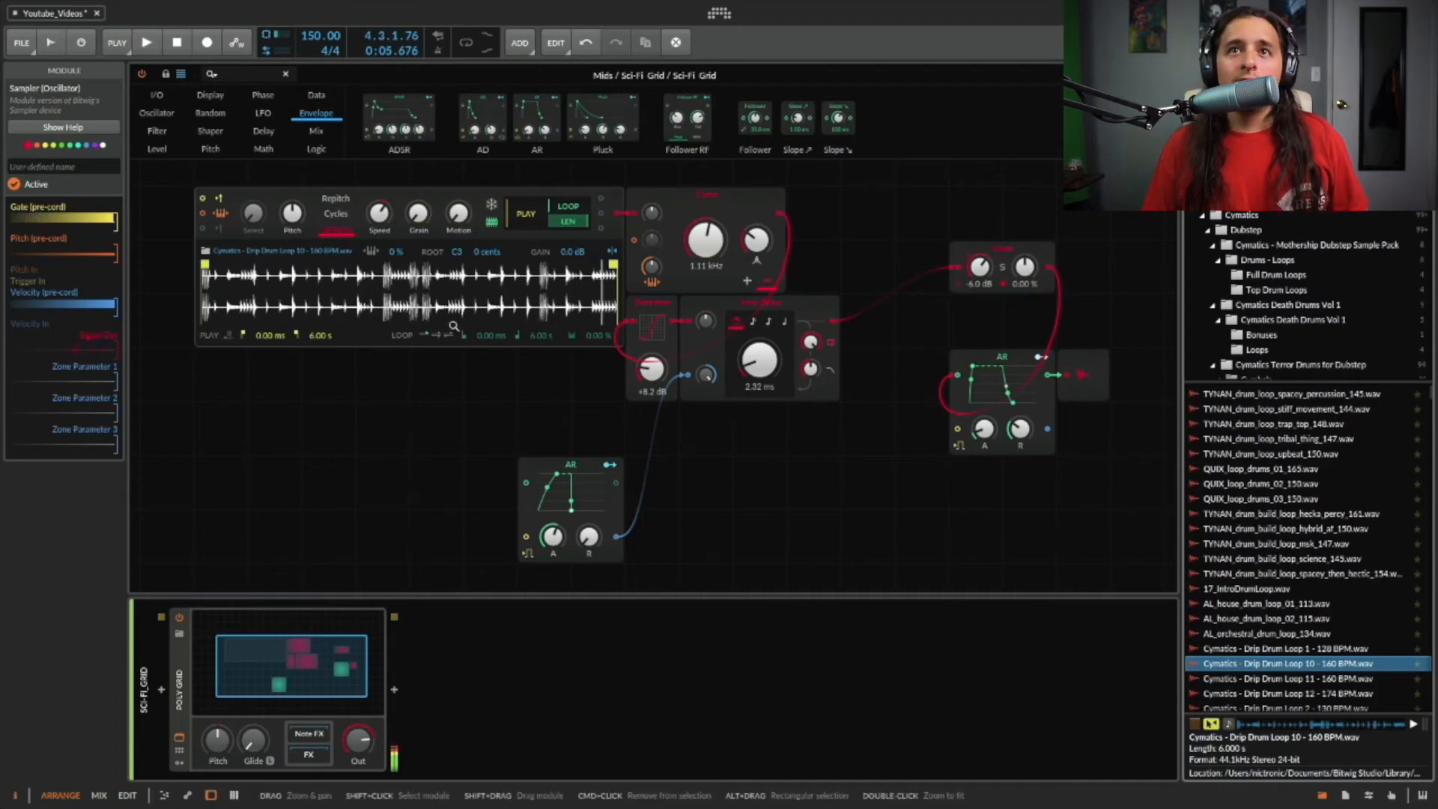
- During playback of the drum loop, sweep the delay time to about 701 ms and the comb cutoff to about 320 Hz
key("space")
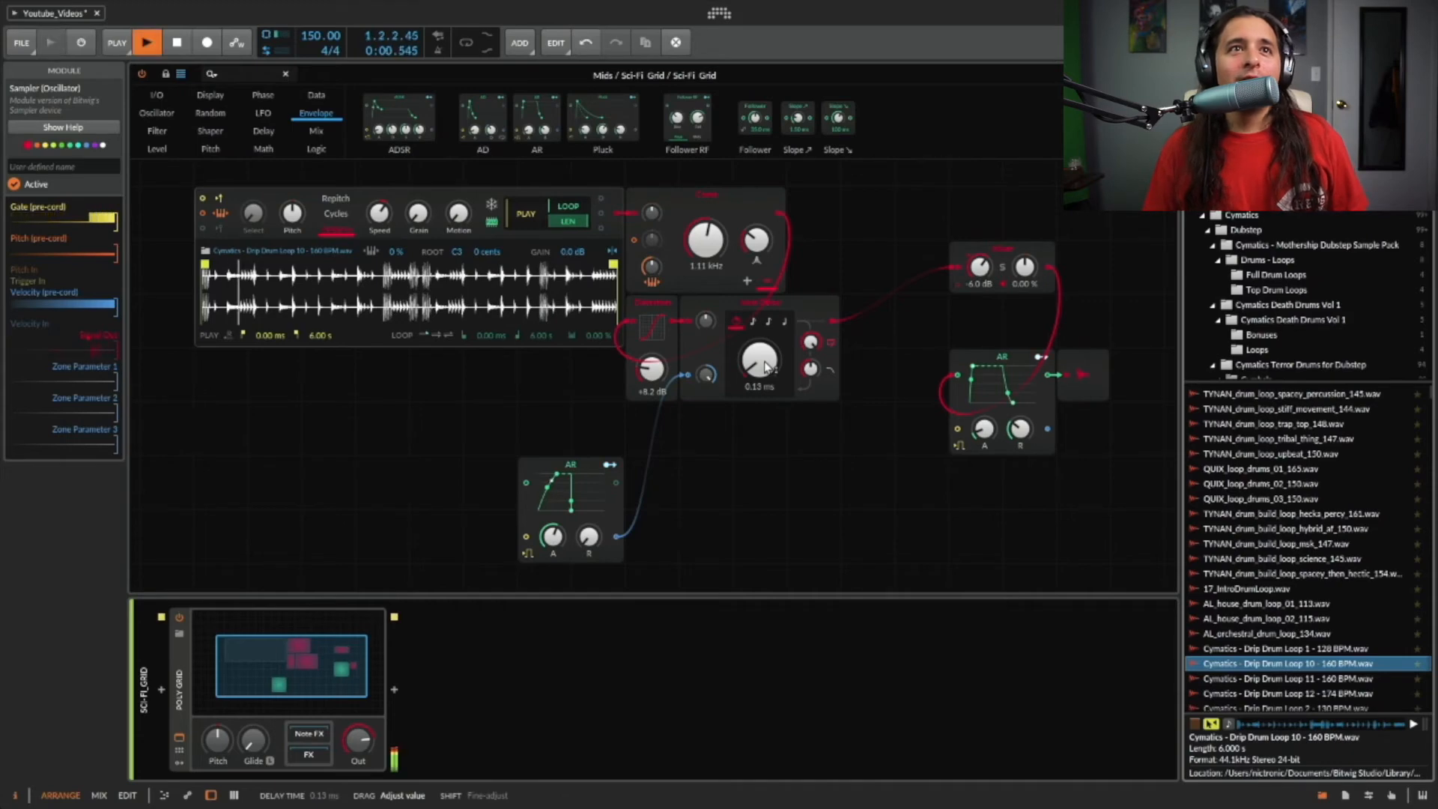
left_click_drag(763, 361, 764, 350)
left_click_drag(706, 239, 706, 258)
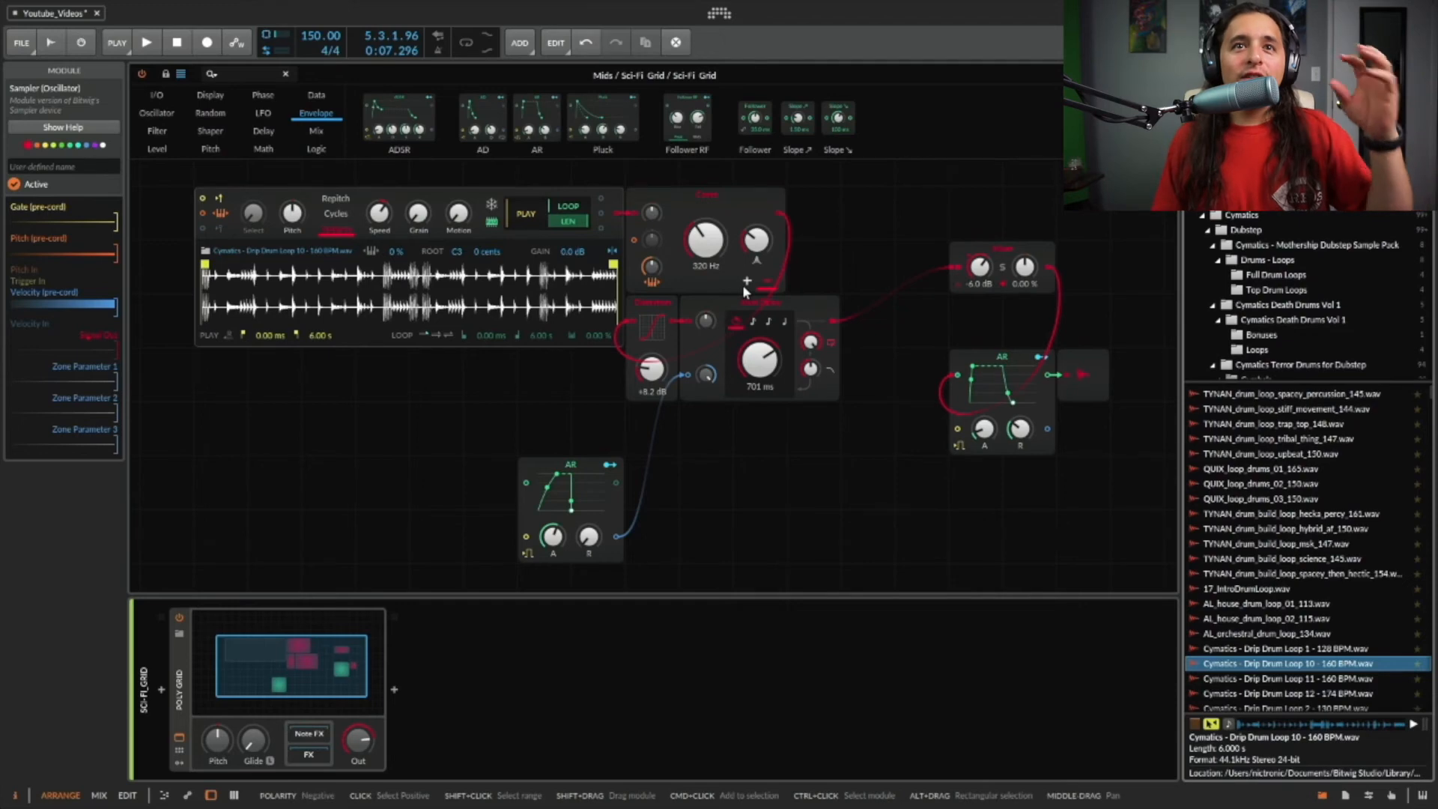
- Return to the arrangement, unsolo the Sci-Fi_Grid track and audition the Audio 2 bounce in solo
key("Escape")
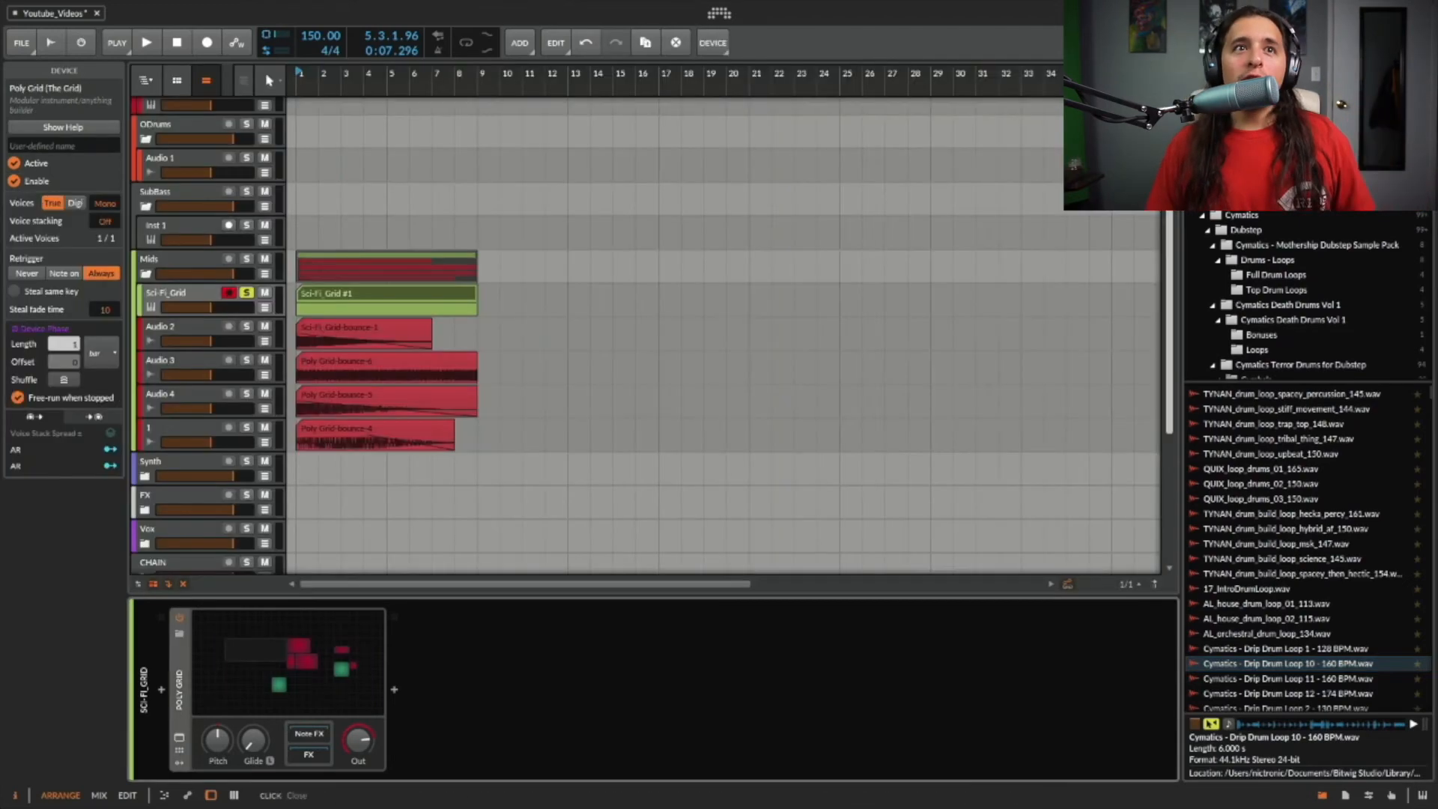
left_click(246, 292)
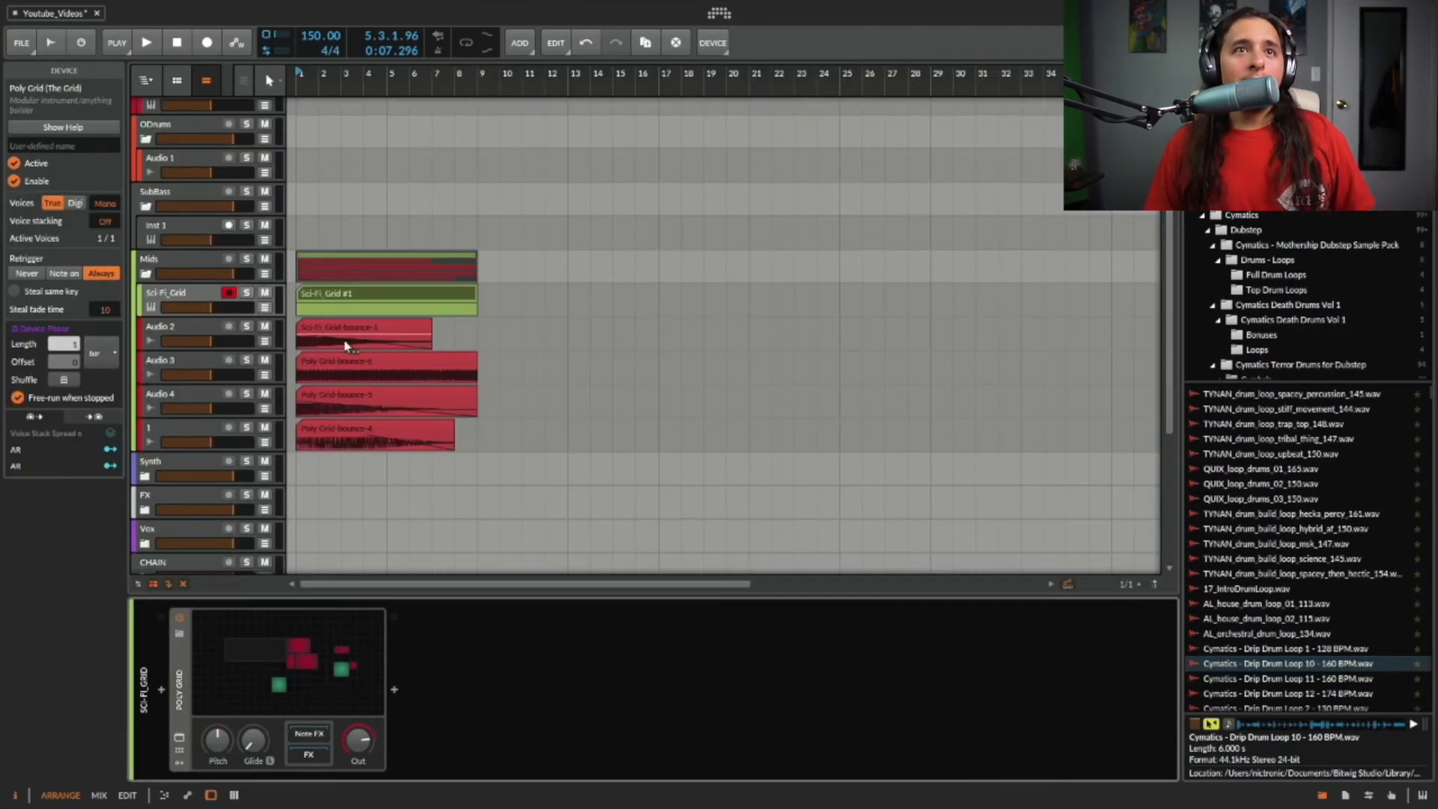
left_click(241, 331)
left_click(246, 326)
key("space")
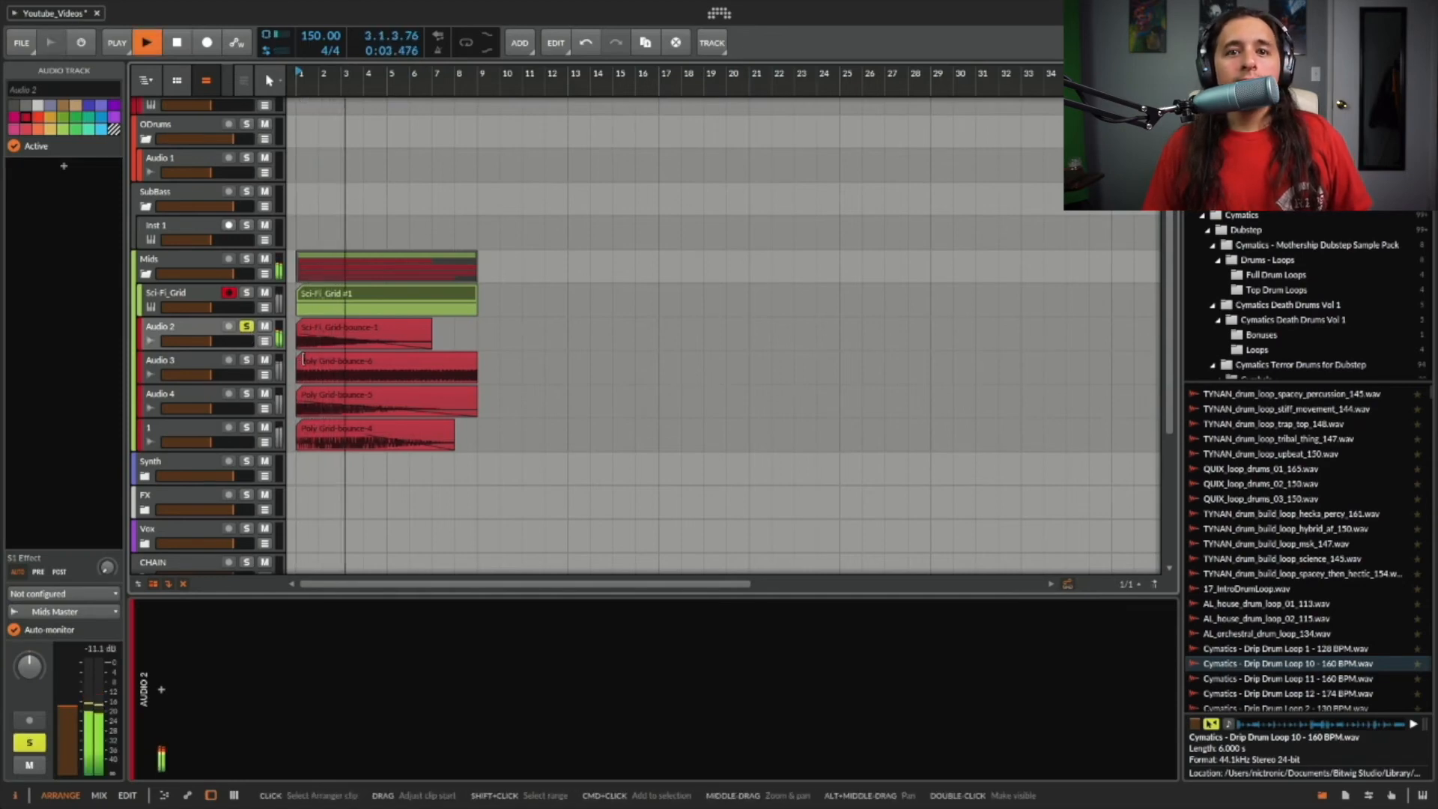
key("space")
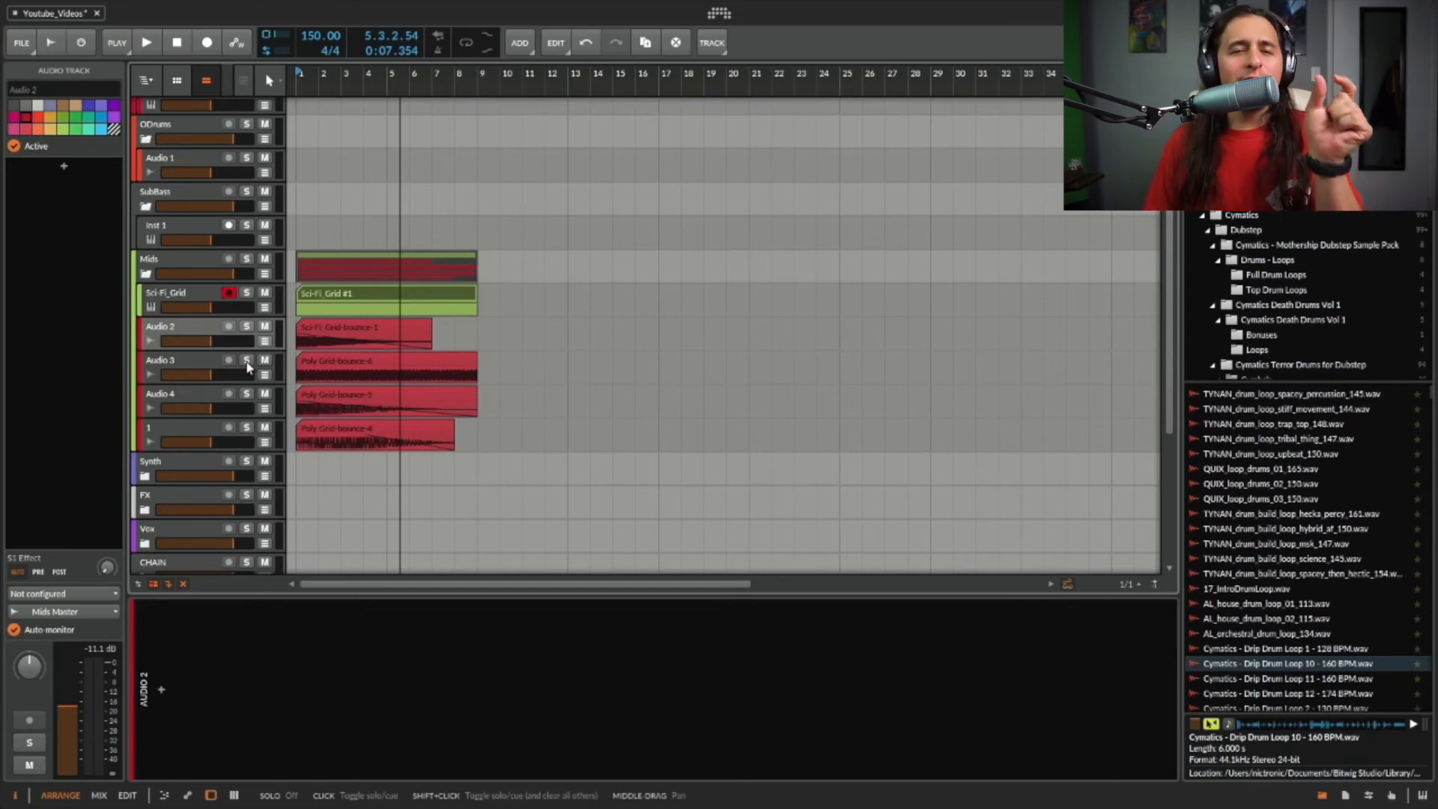
- Audition the bounces on Audio 3 and Audio 4 in solo, one after the other
left_click(246, 361)
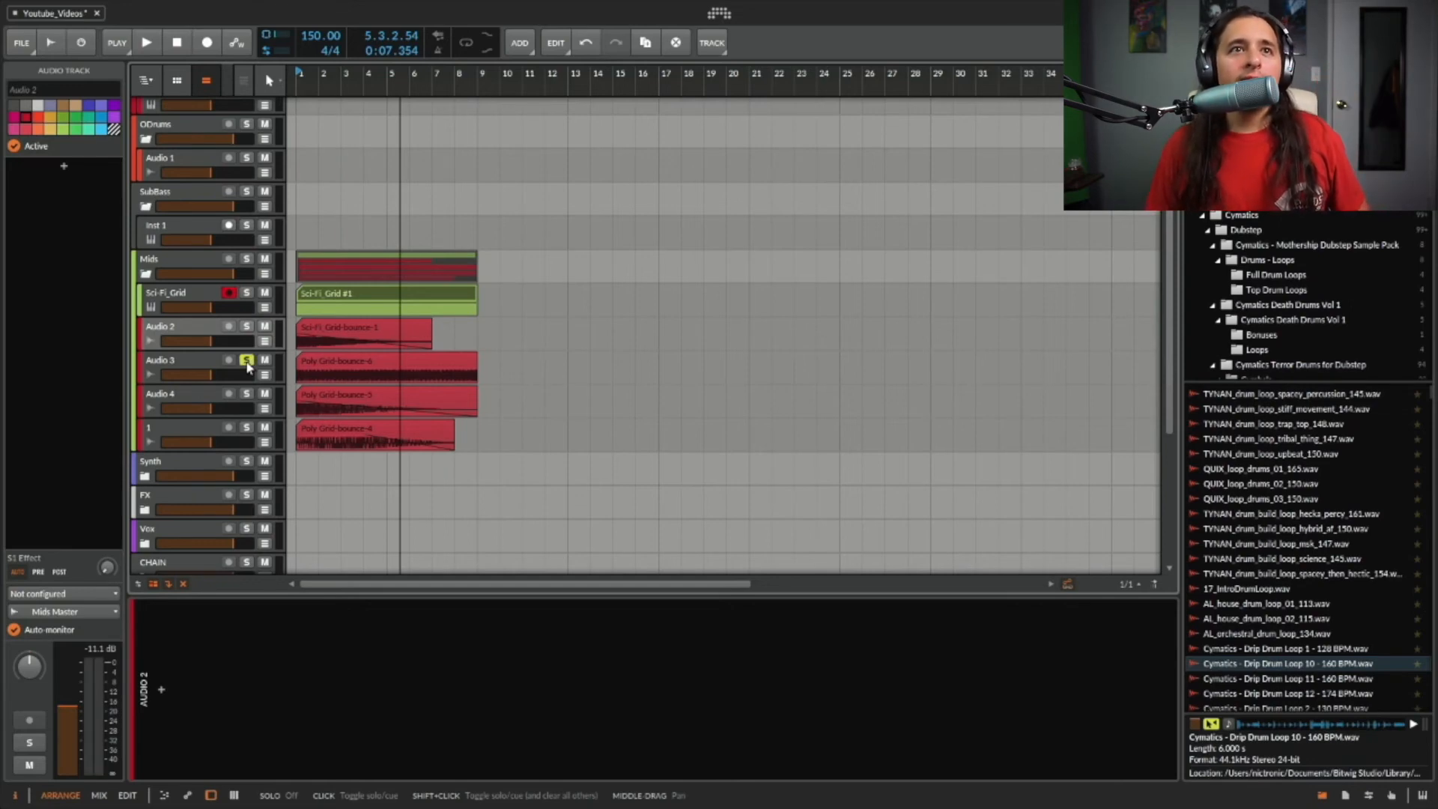
key("space")
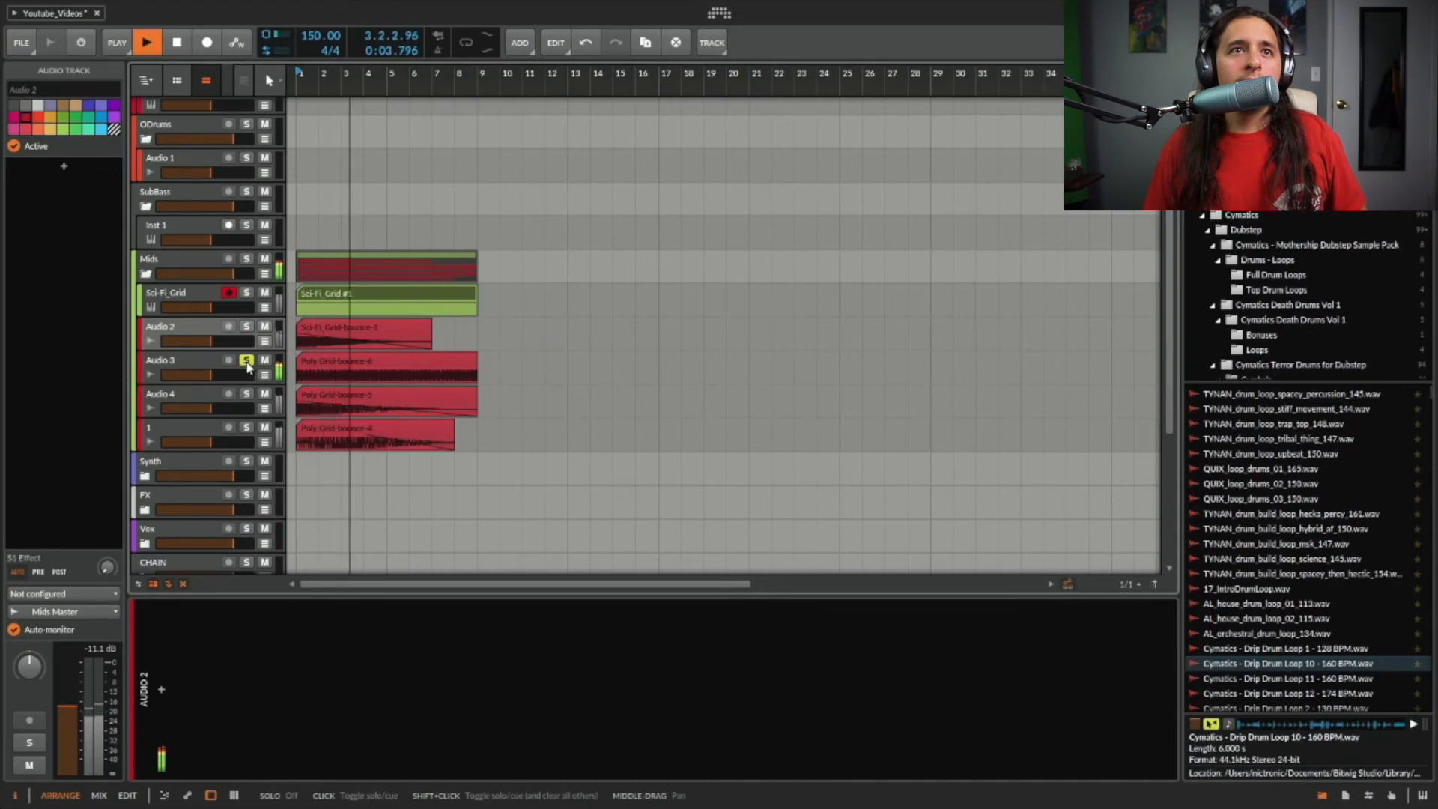
left_click(246, 360)
key("space")
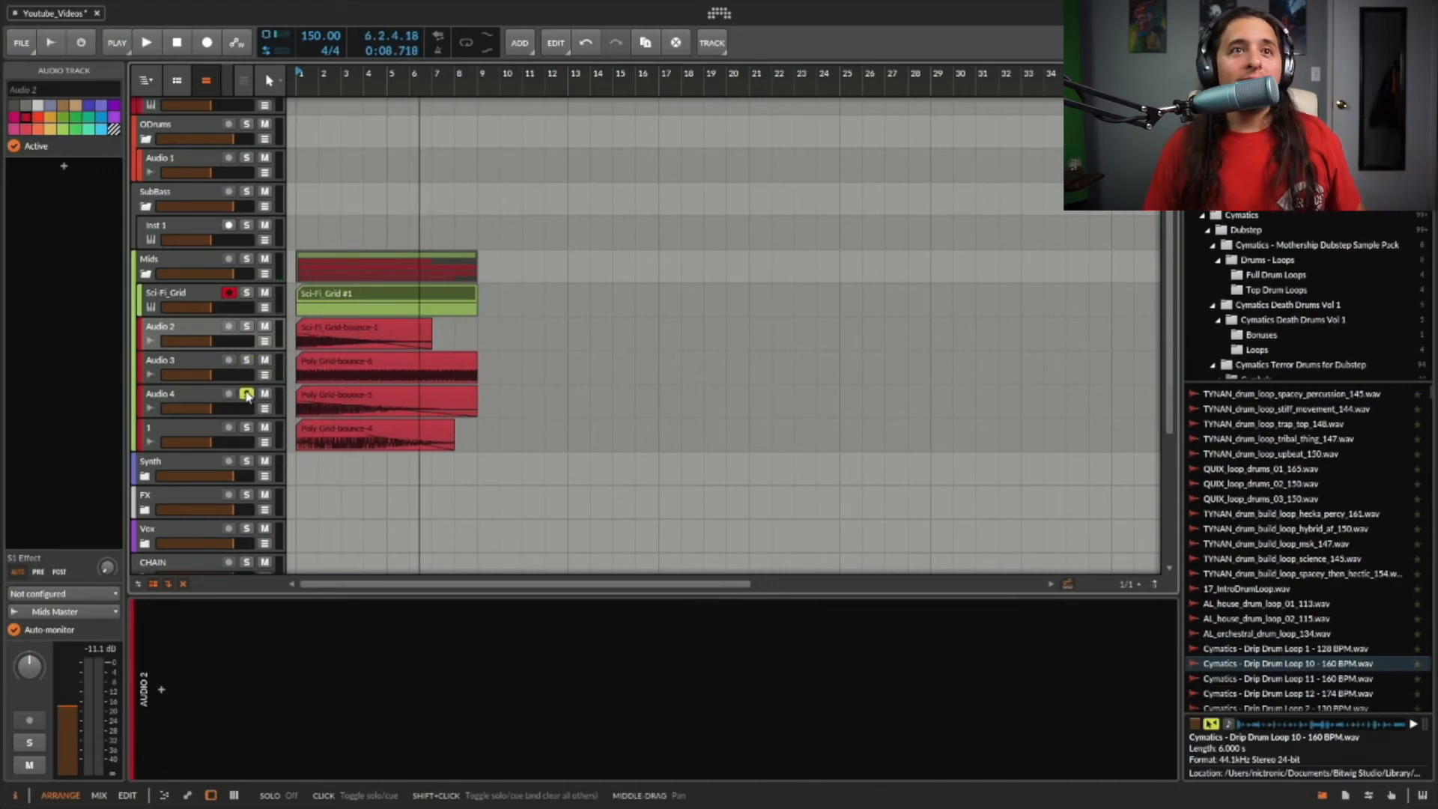
key("space")
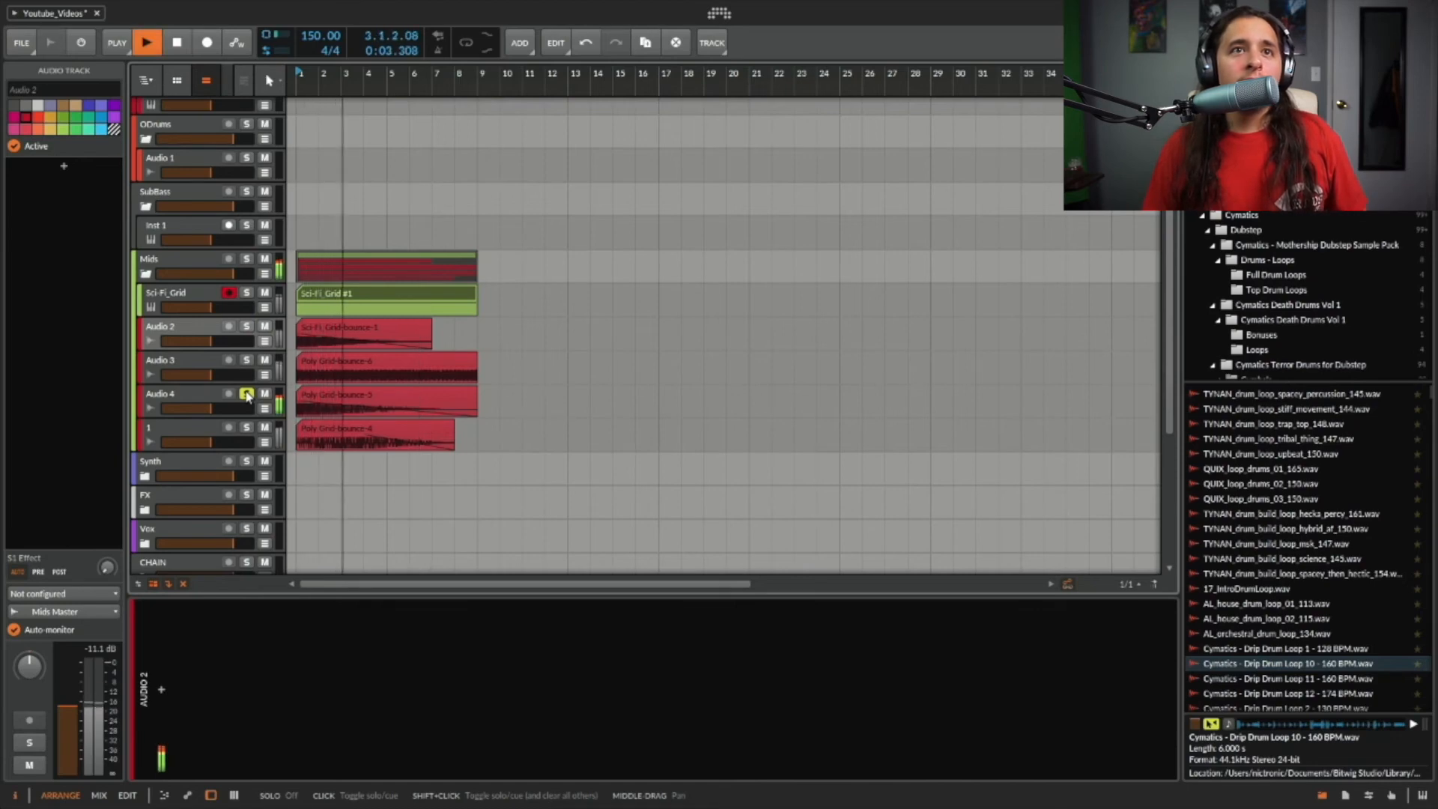
- Move the solo from Audio 4 to track 1 and audition its Poly Grid bounce
left_click(246, 427)
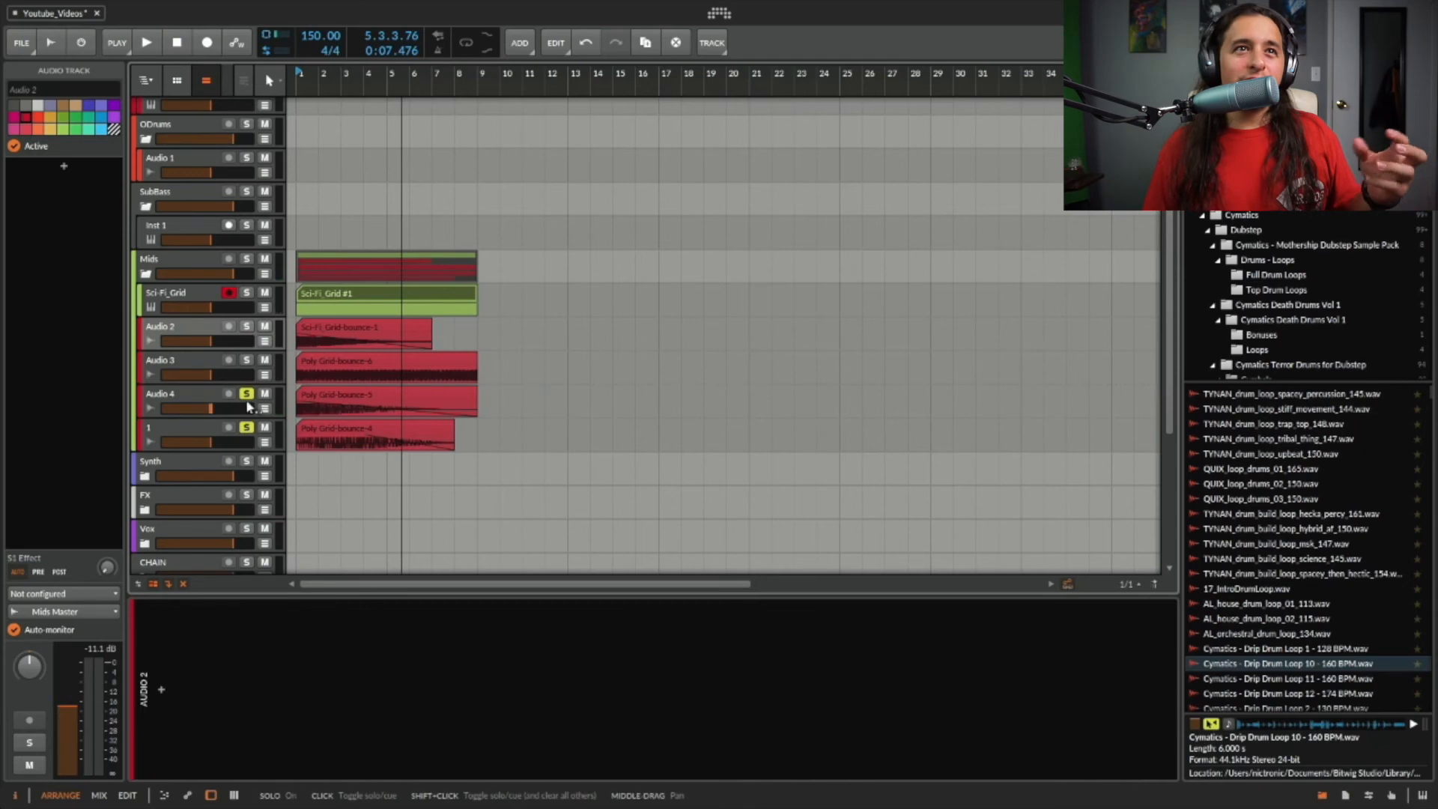
left_click(247, 395)
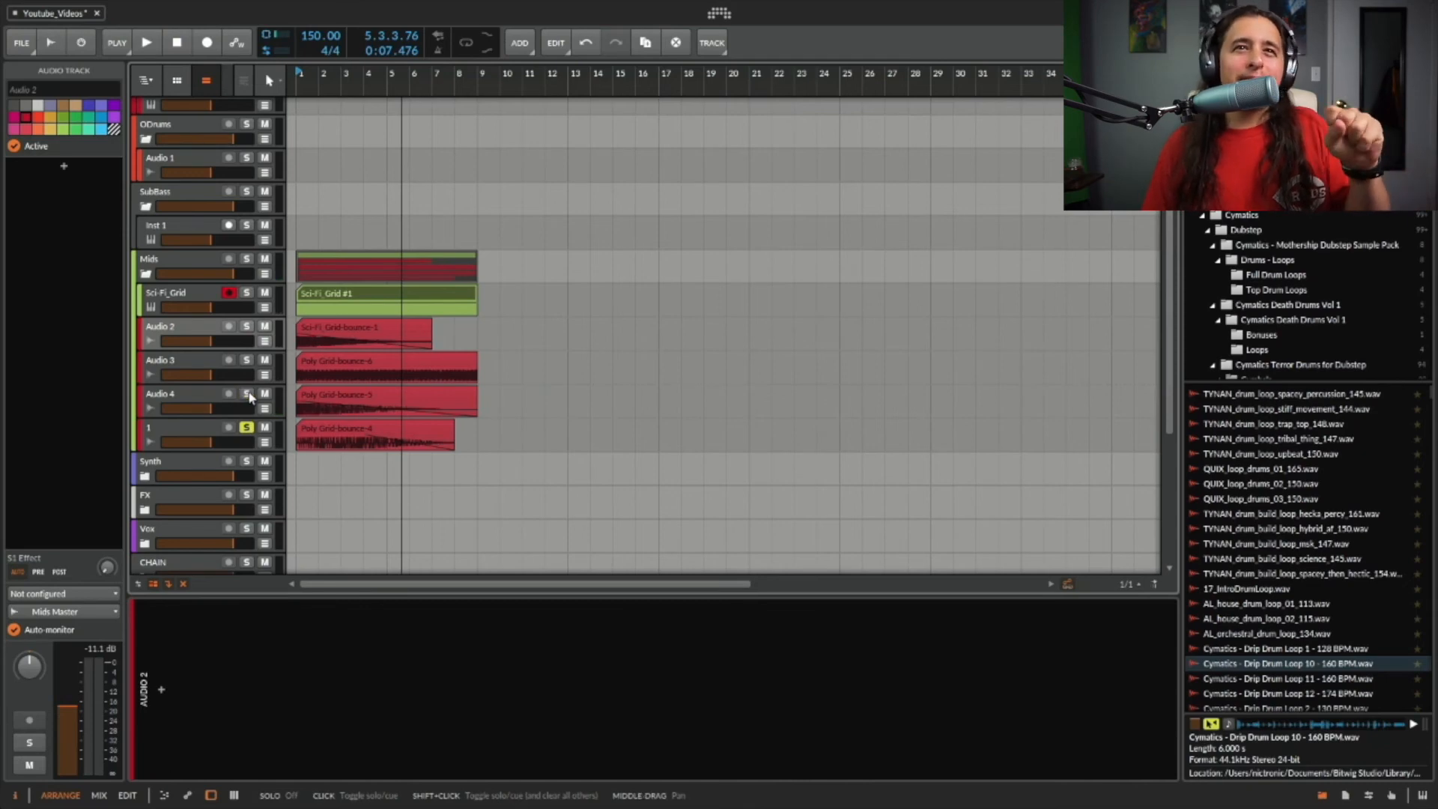
key("space")
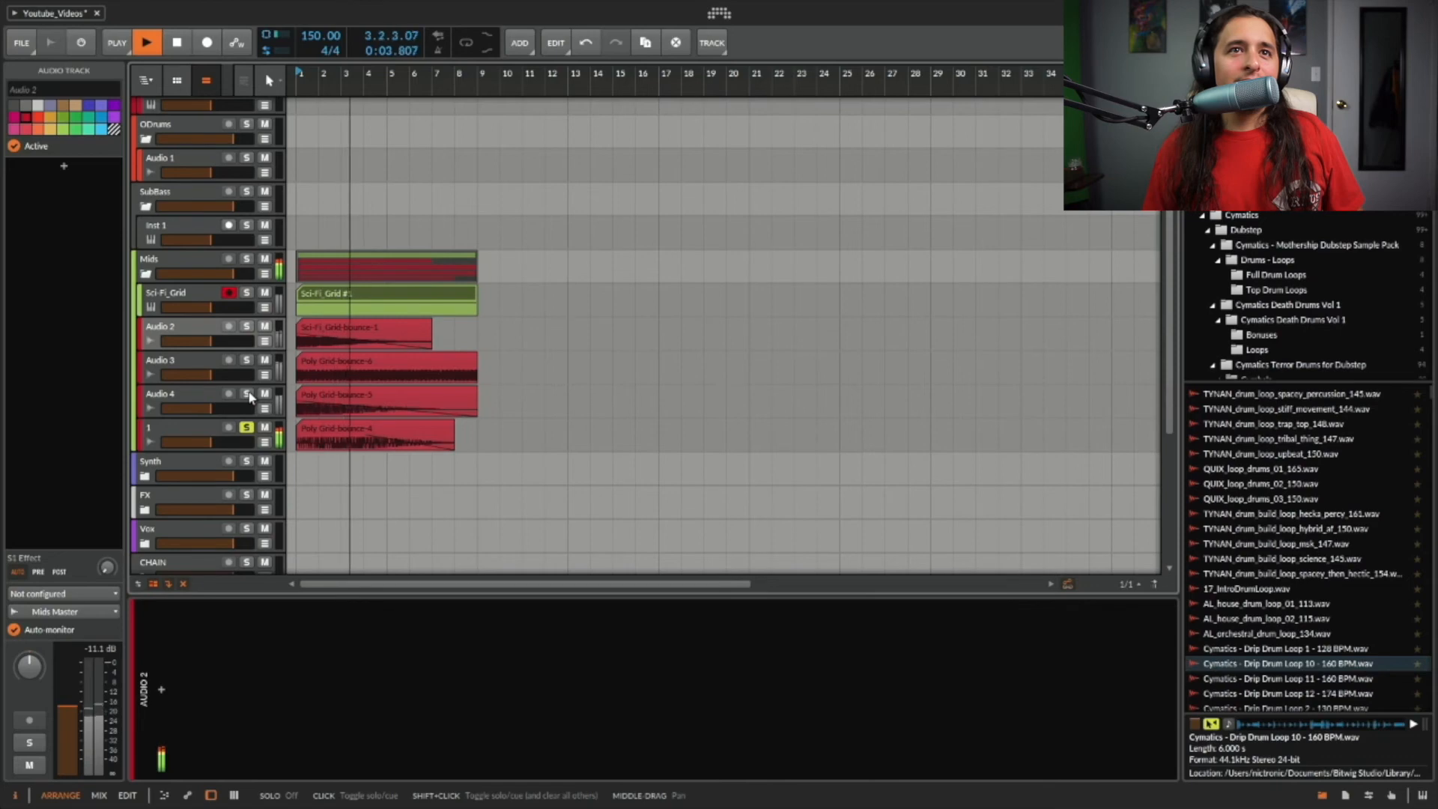
key("space")
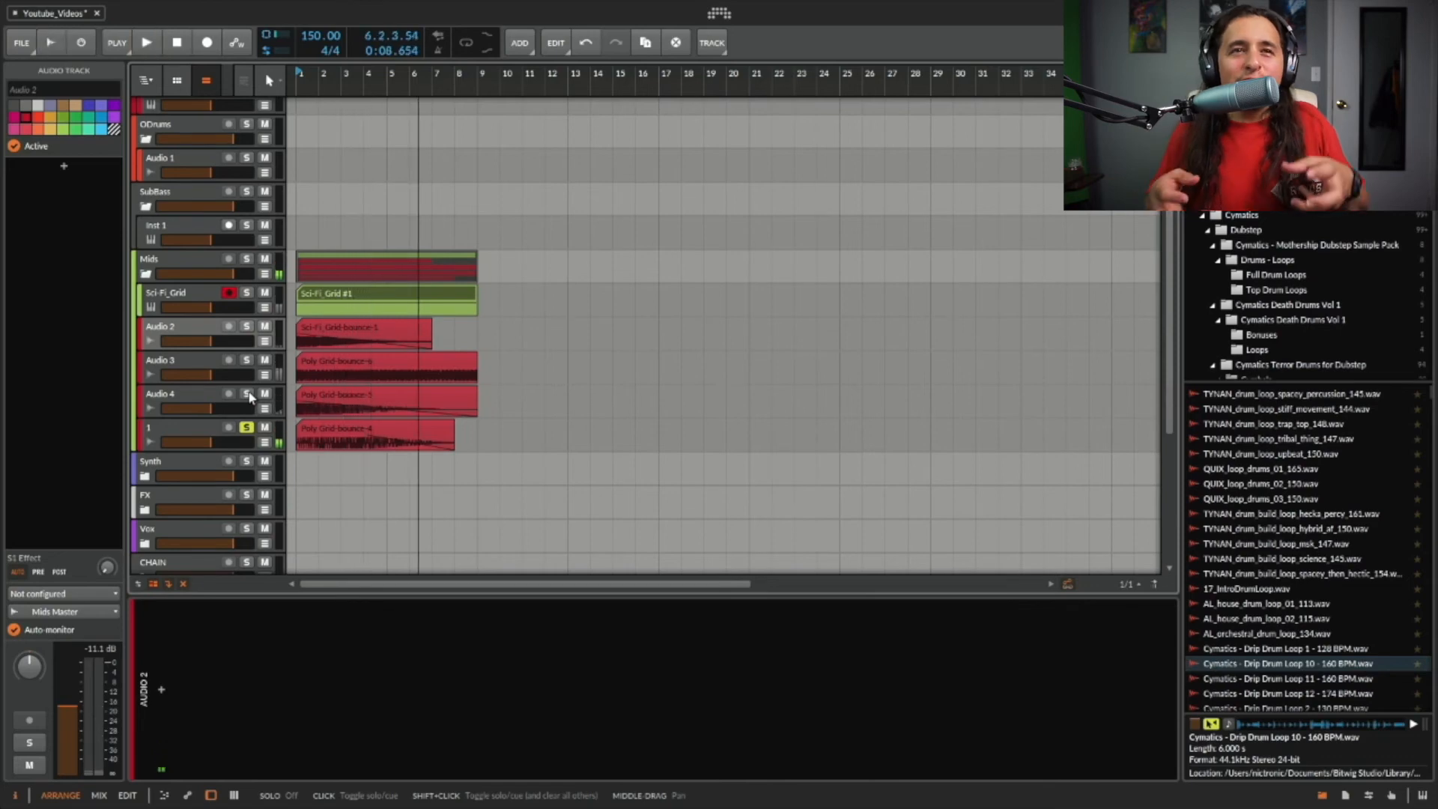